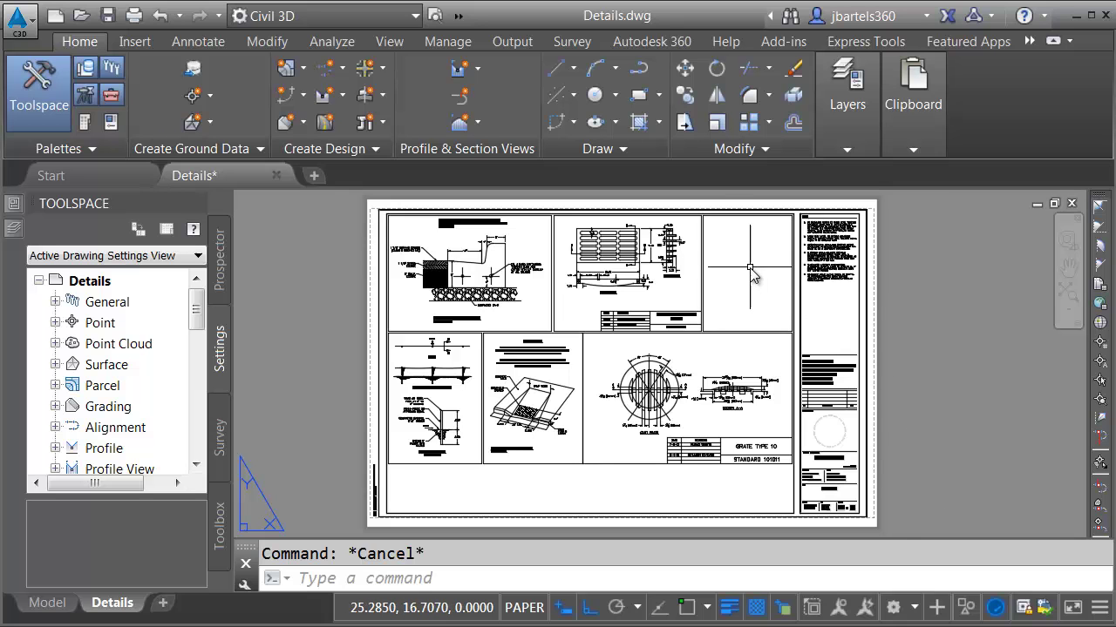
- Place the sample-detail image in the empty detail box beside the inlet grate detail, scaled to fill the box at 0 rotation
scroll(755, 260, up, 3)
middle_drag(758, 255, 670, 330)
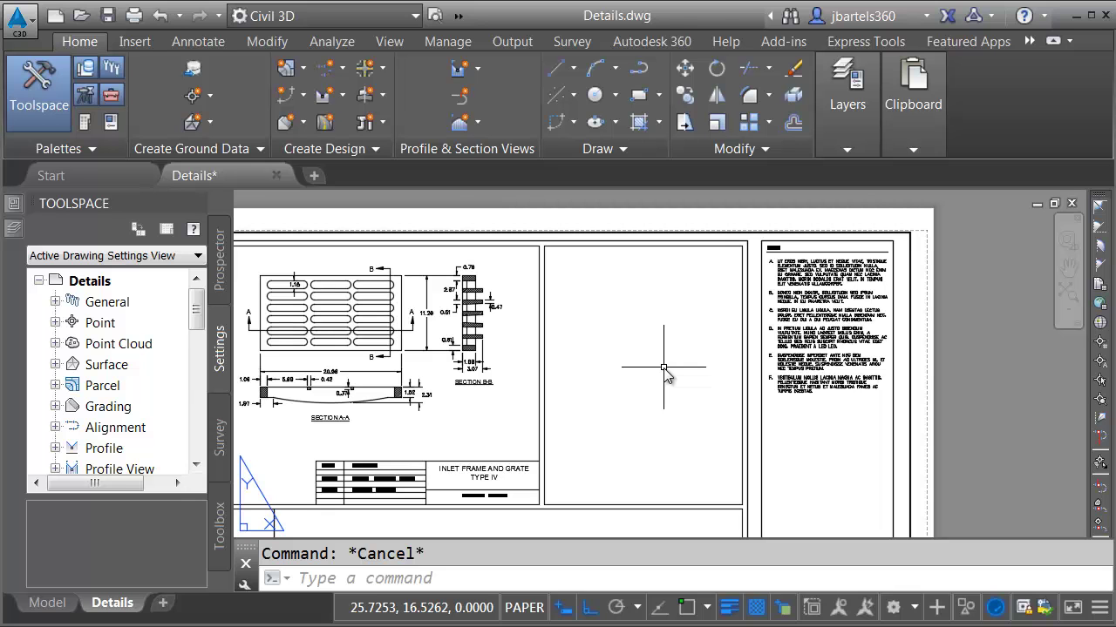
key(alt+Tab)
mouse_move(263, 229)
mouse_down()
mouse_move(458, 380)
mouse_move(577, 439)
mouse_up()
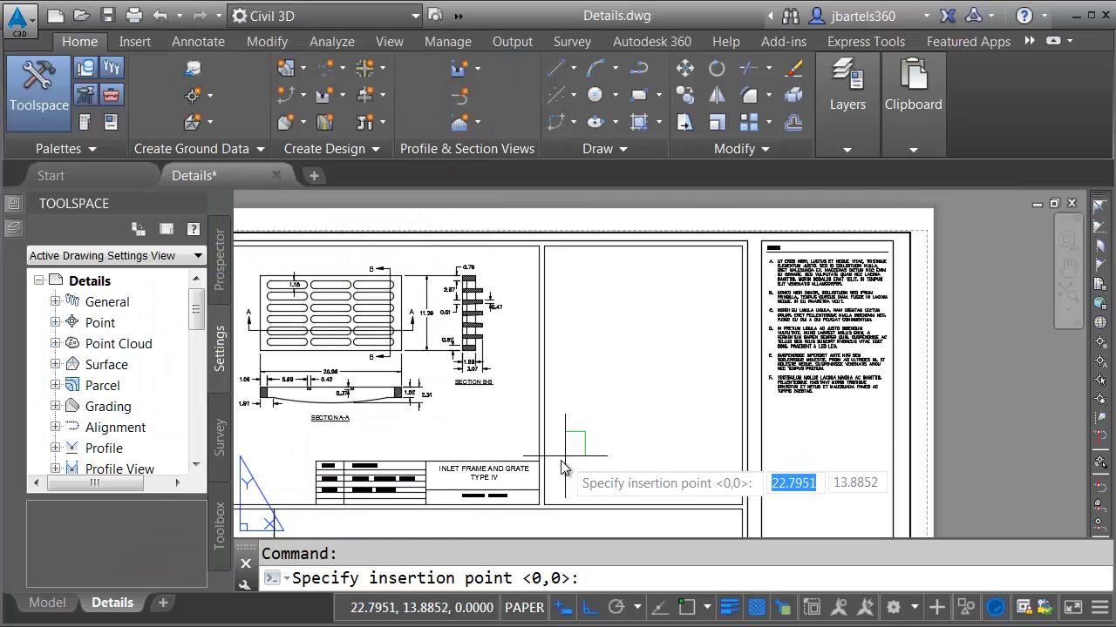
click(549, 481)
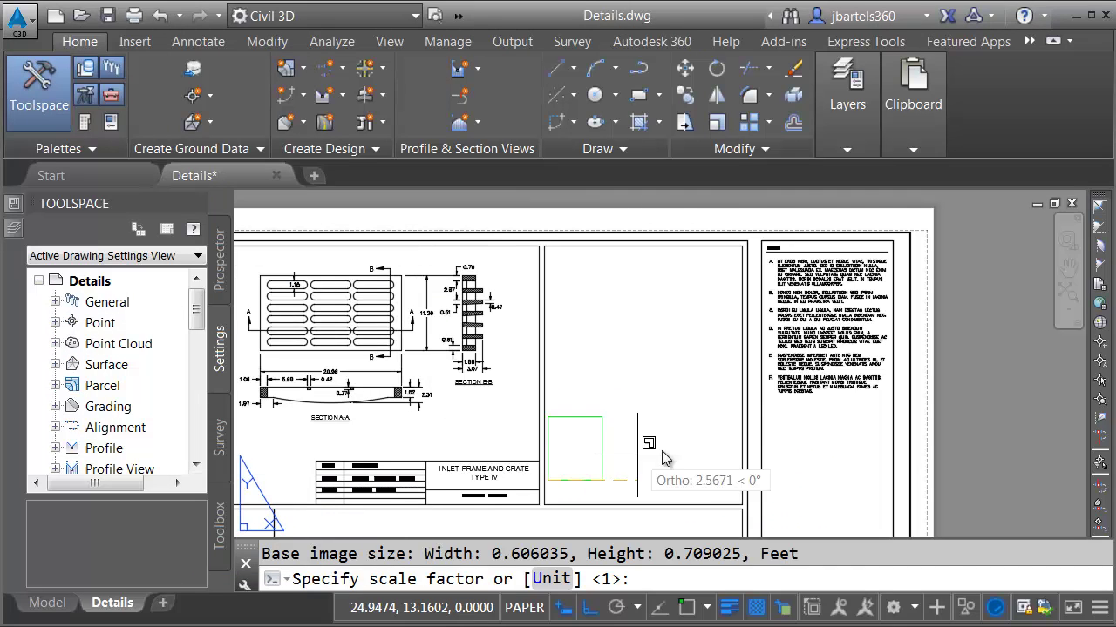
click(863, 443)
key(Return)
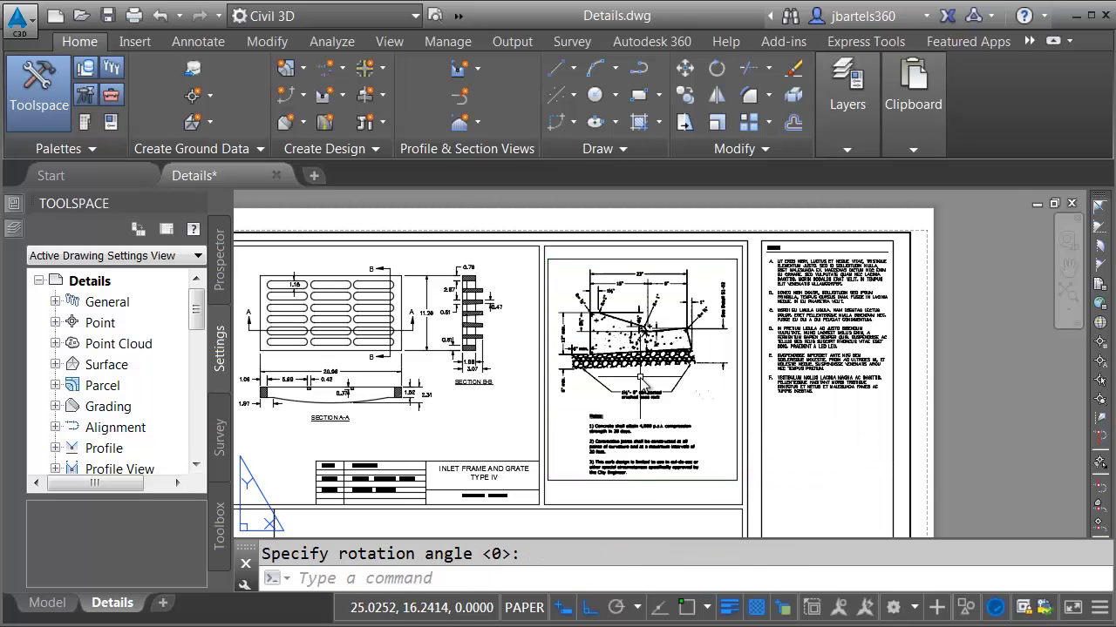
- Inspect the speckles in the placed image, bring up the Raster Tools commands, and enlarge the command line to show more history
scroll(728, 366, up, 5)
scroll(729, 366, up, 8)
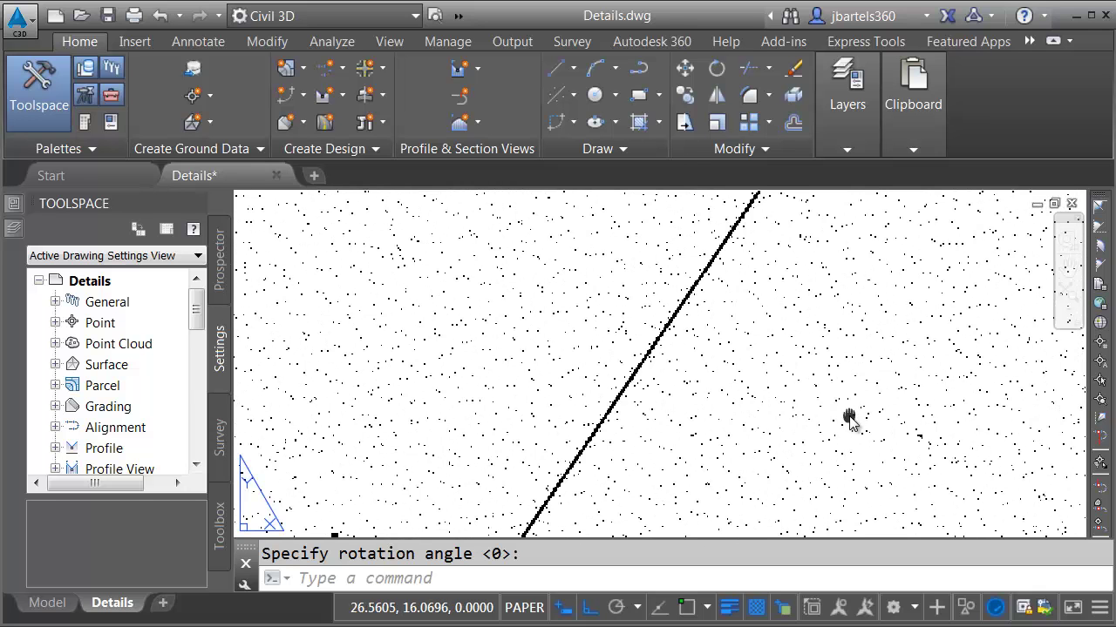
mouse_move(849, 418)
middle_down()
mouse_move(693, 361)
mouse_move(767, 439)
mouse_move(796, 444)
mouse_move(787, 389)
middle_up()
scroll(811, 530, up, 3)
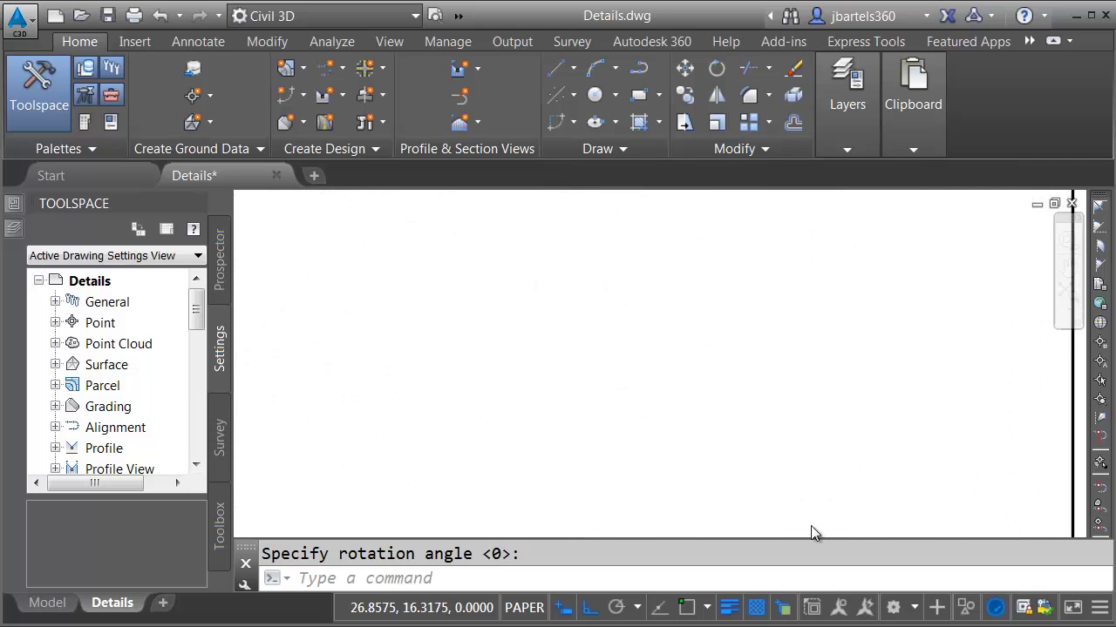
middle_drag(768, 327, 723, 424)
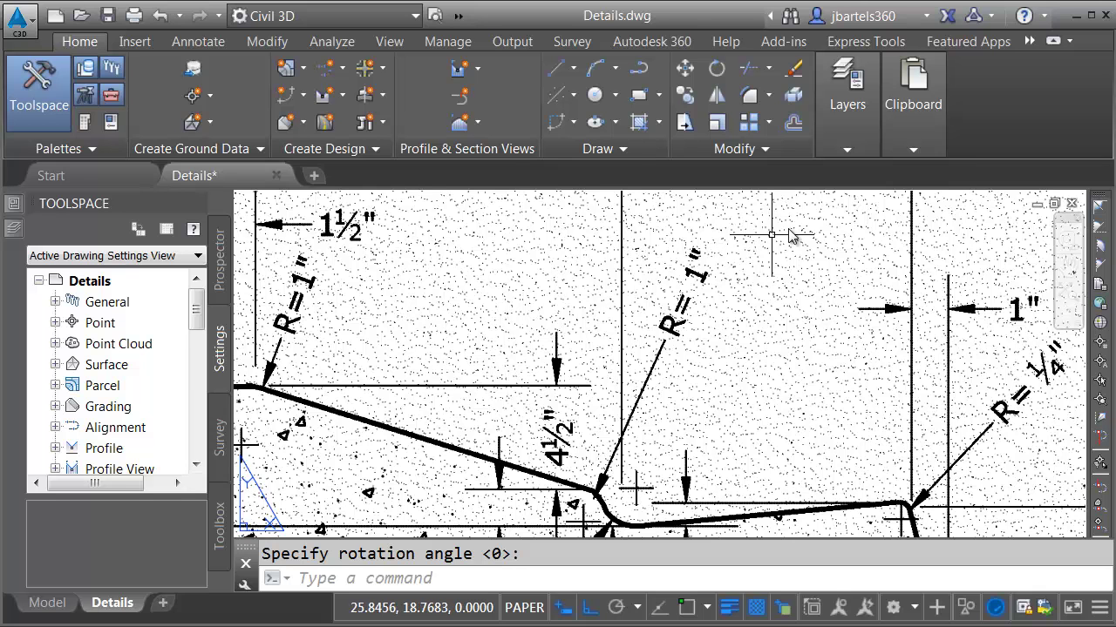
click(912, 150)
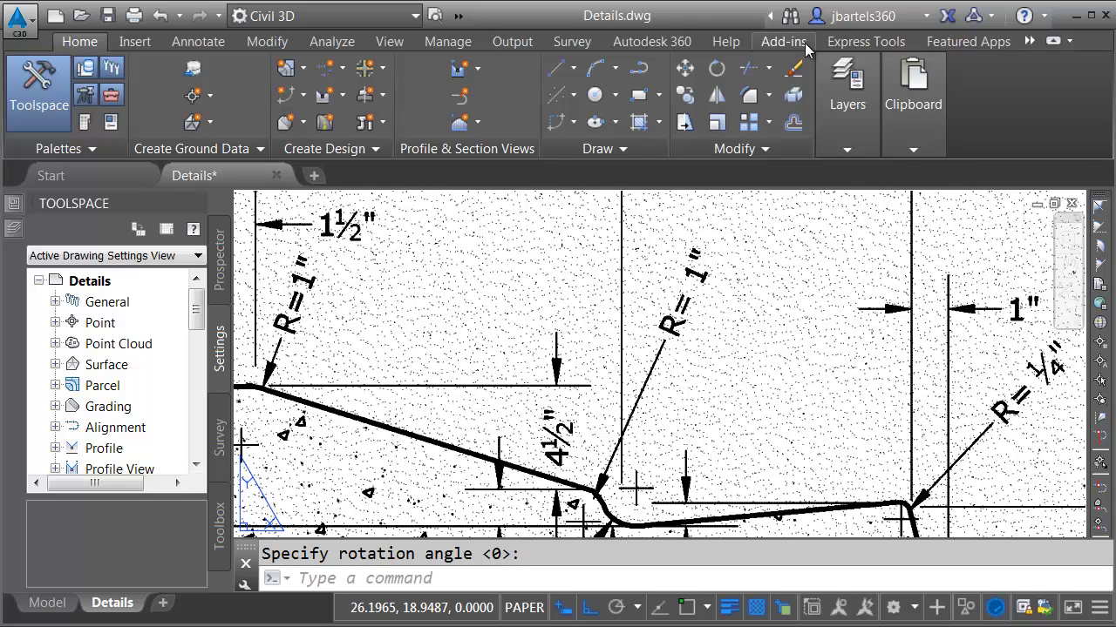
click(1030, 40)
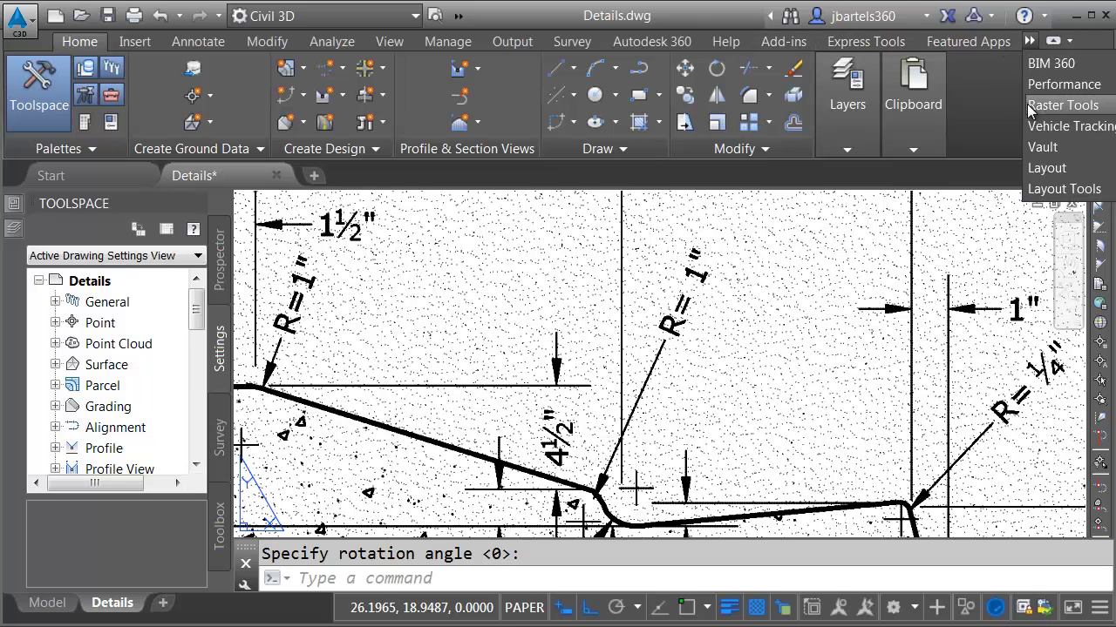
click(1062, 105)
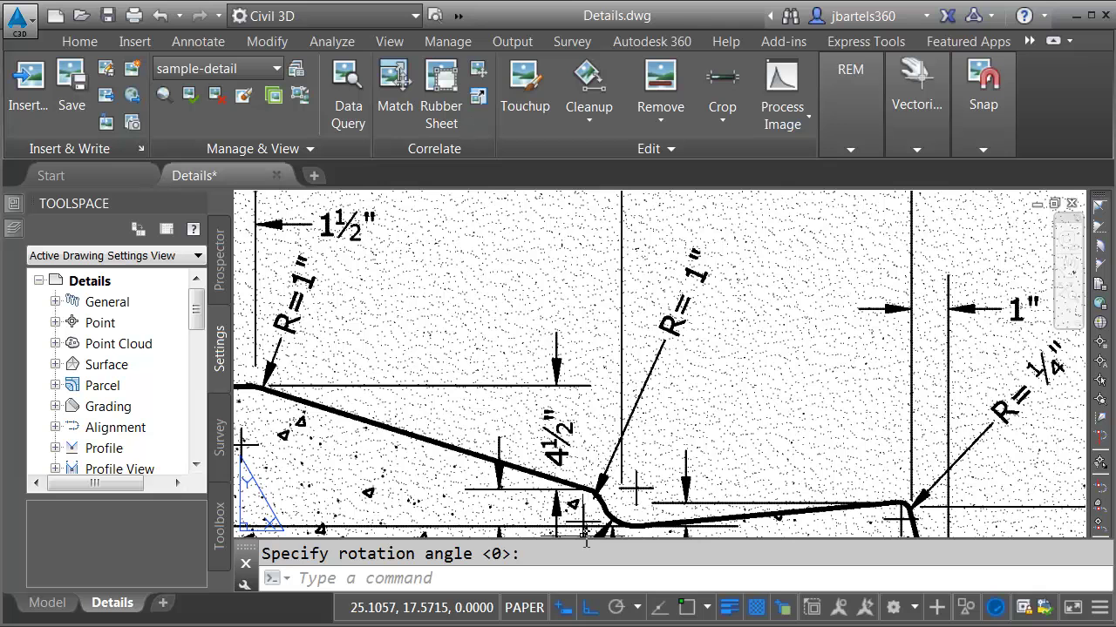
drag(582, 537, 593, 479)
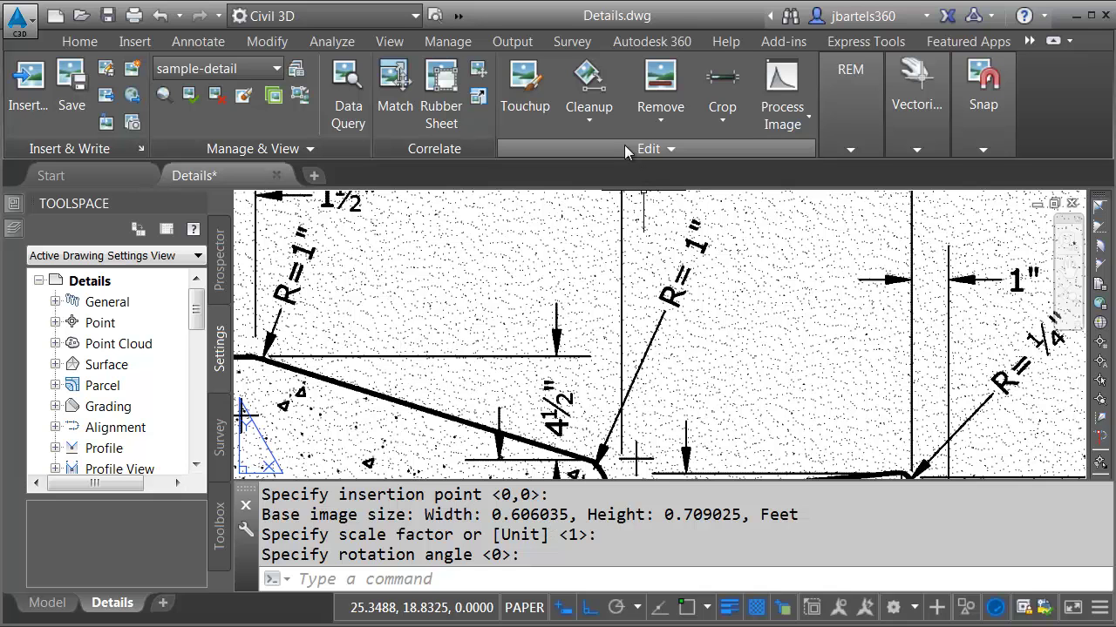
- Start Despeckle on the entire image and set the speckle size by picking a one-pixel speckle near the 4½" dimension
click(585, 124)
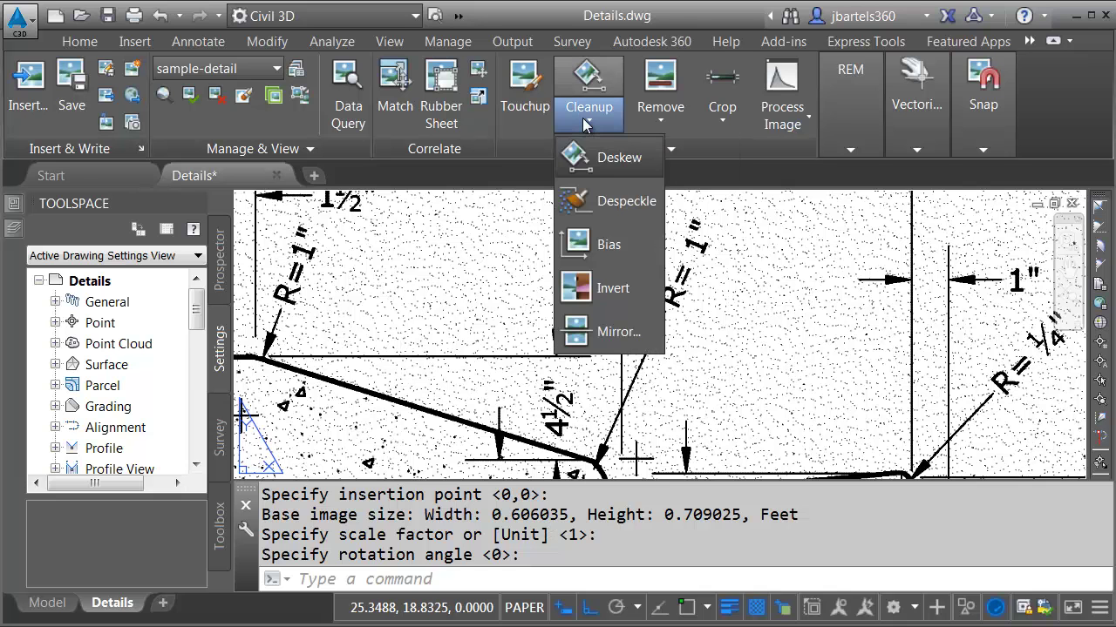
click(572, 199)
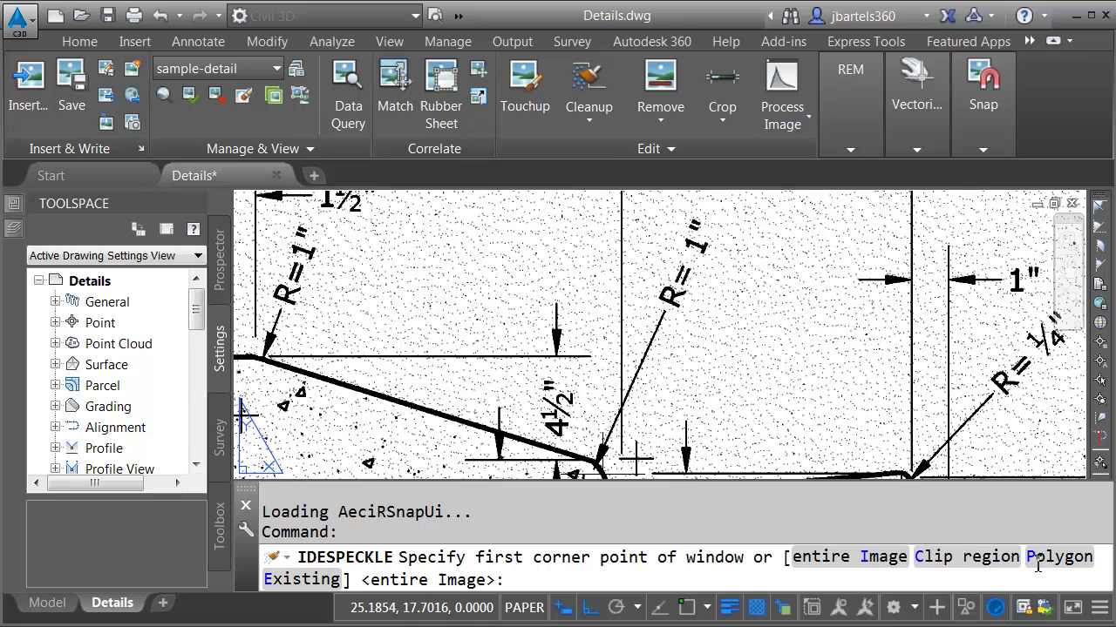
click(876, 564)
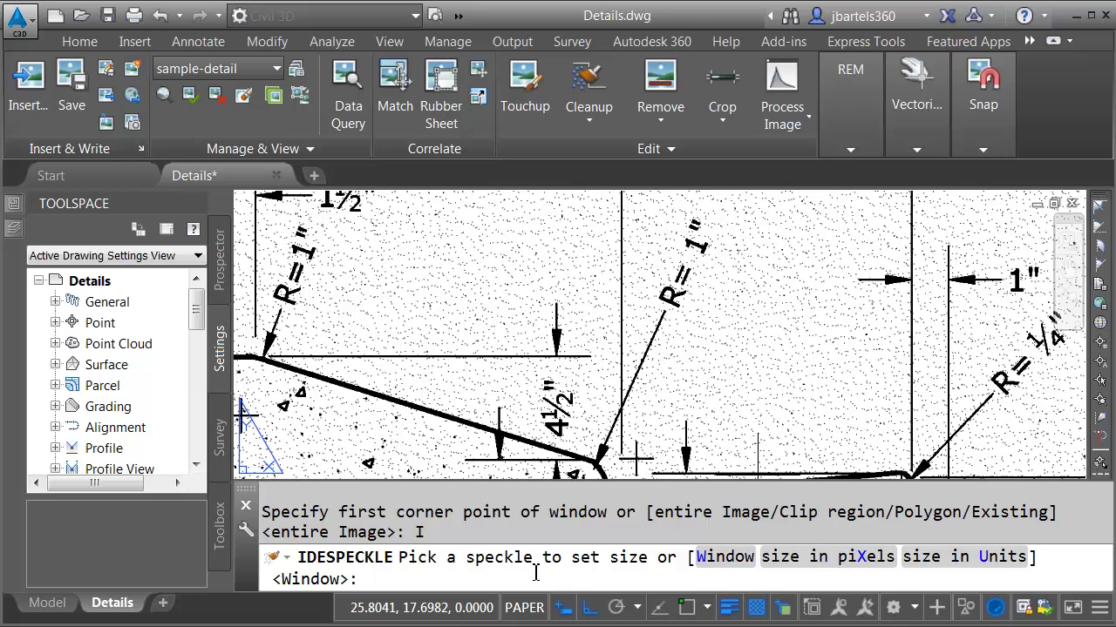
scroll(511, 319, up, 6)
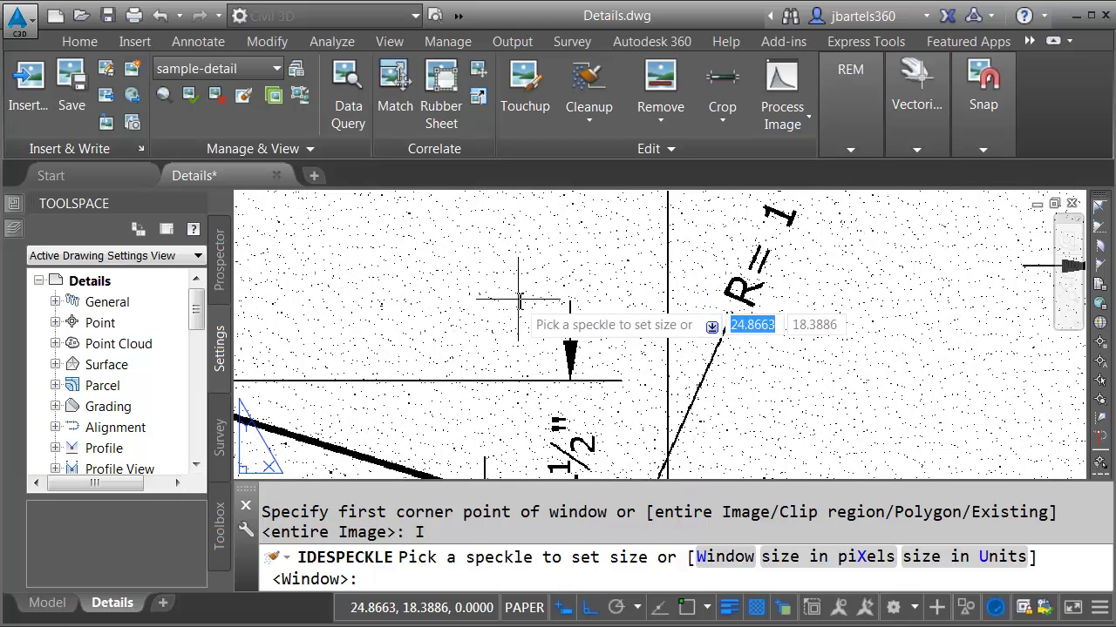
scroll(453, 305, up, 2)
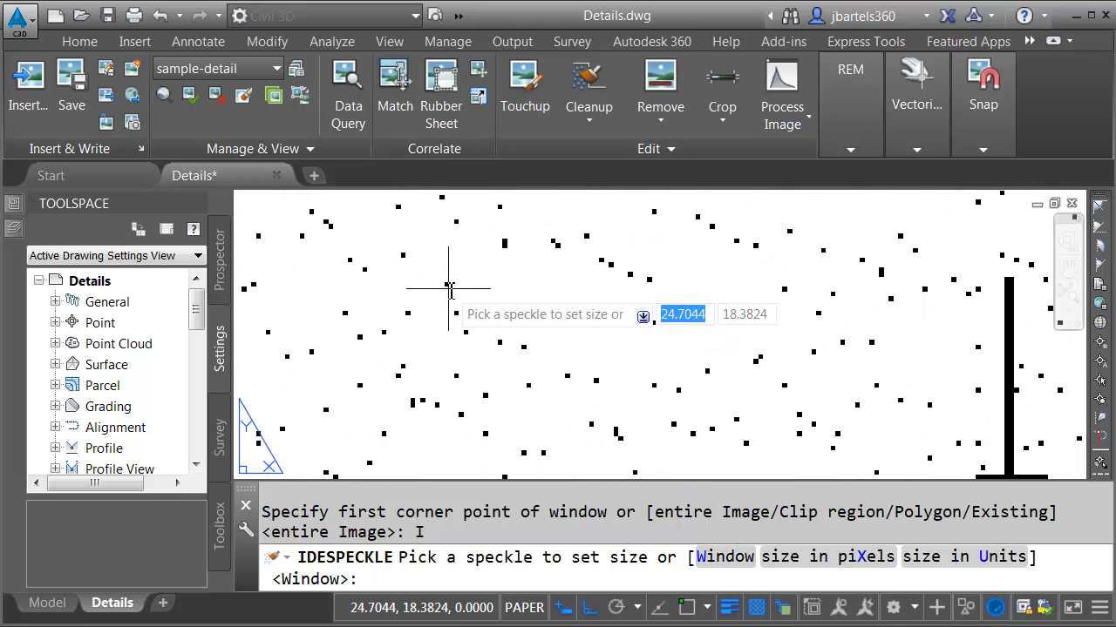
click(448, 285)
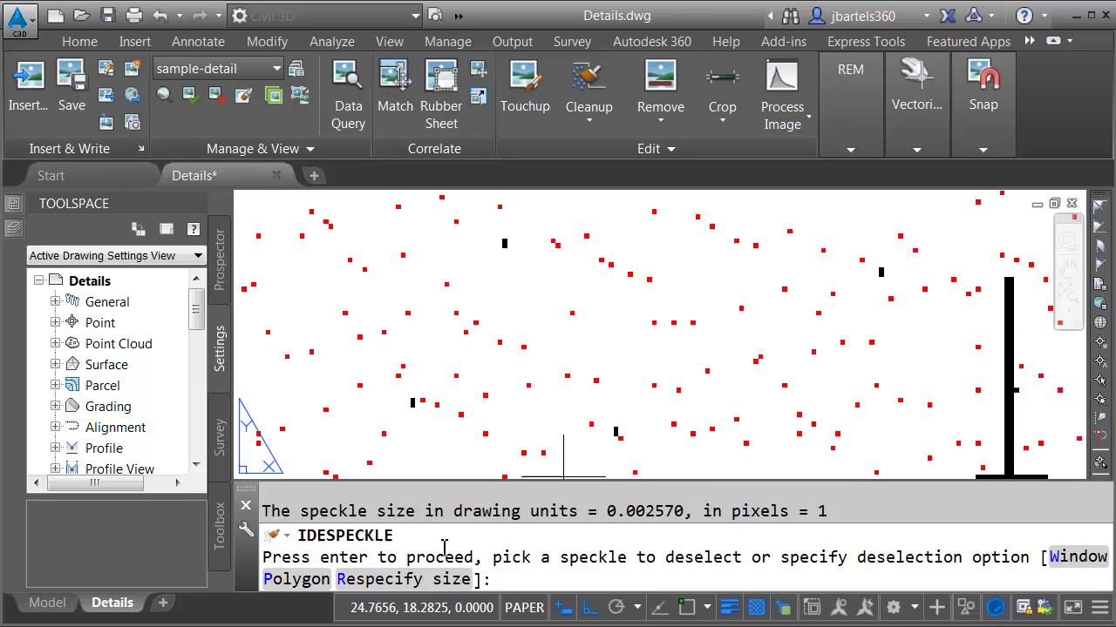
- Respecify the speckle size by picking a larger, two-pixel speckle, and remove all matching speckles from the image
click(423, 579)
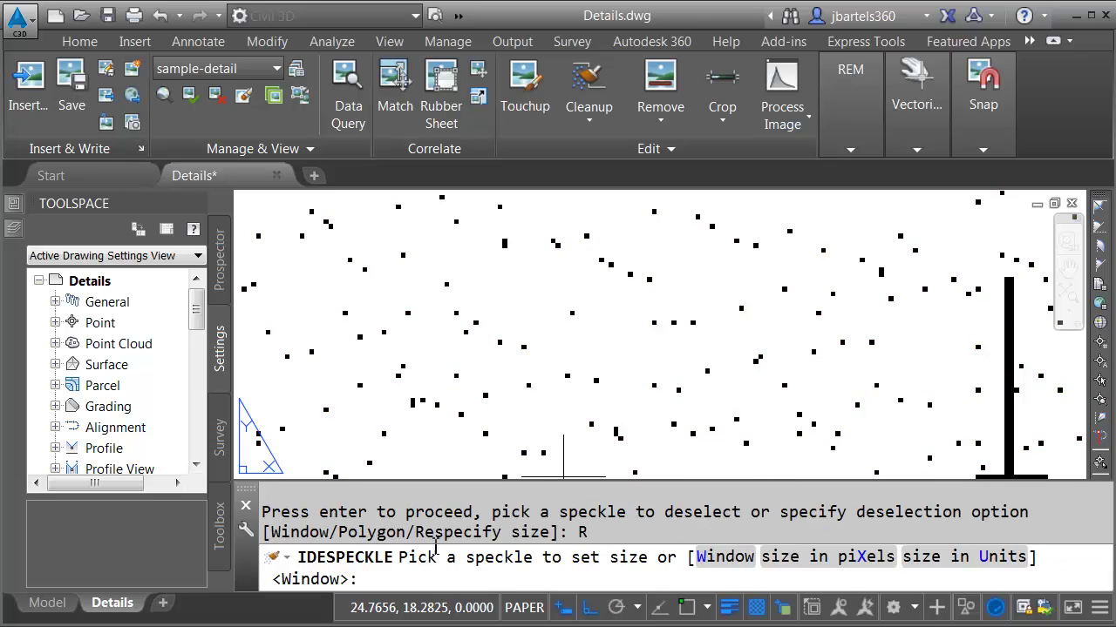
click(413, 403)
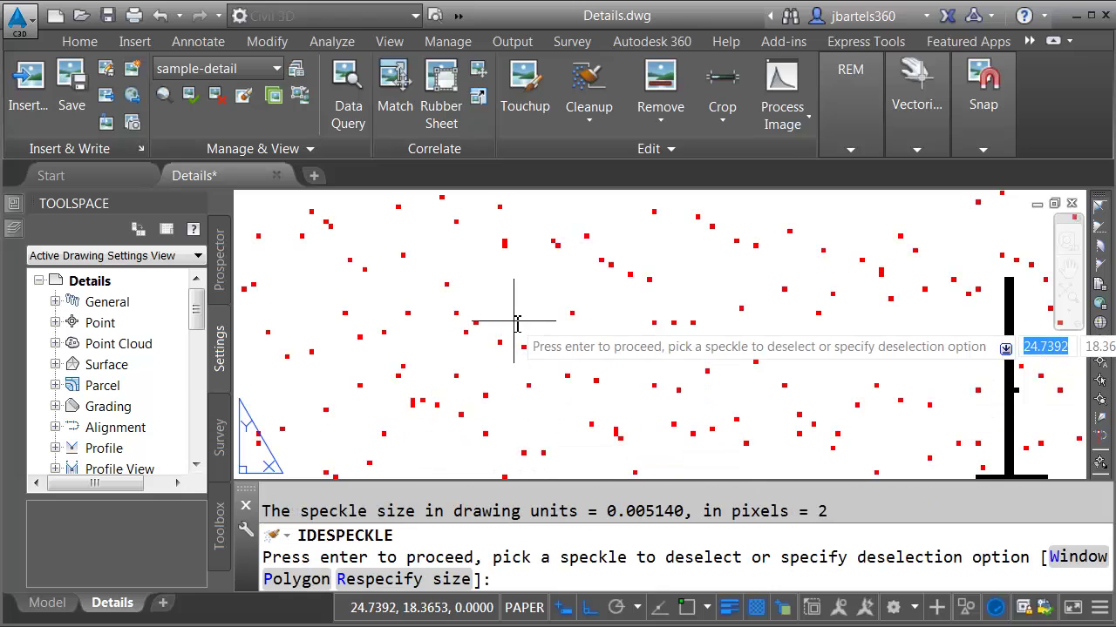
scroll(544, 332, down, 4)
scroll(549, 334, down, 5)
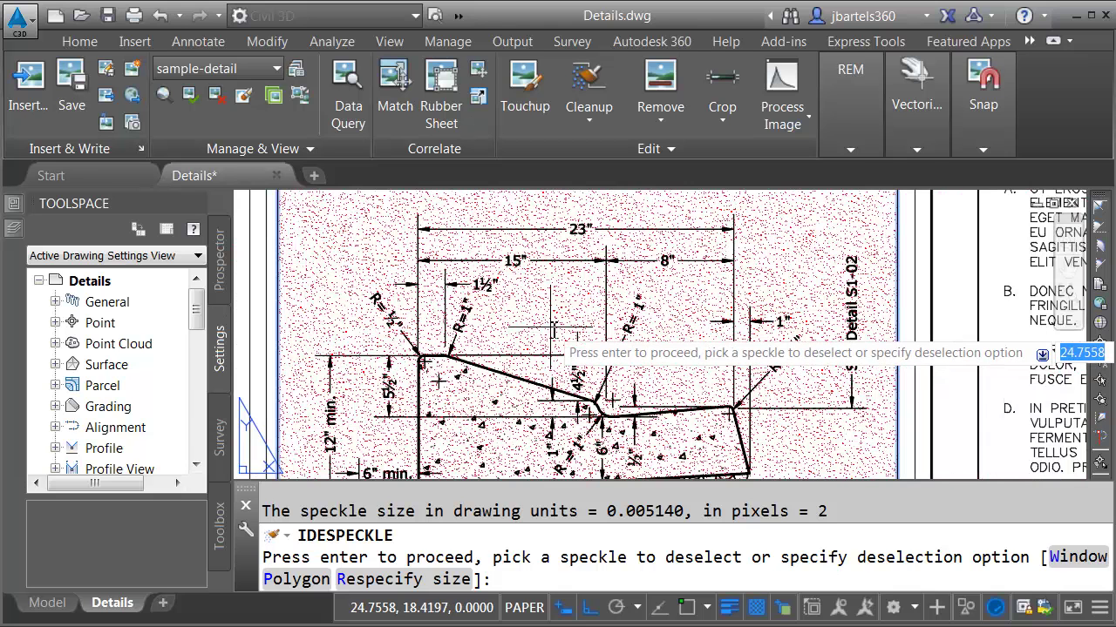
key(Return)
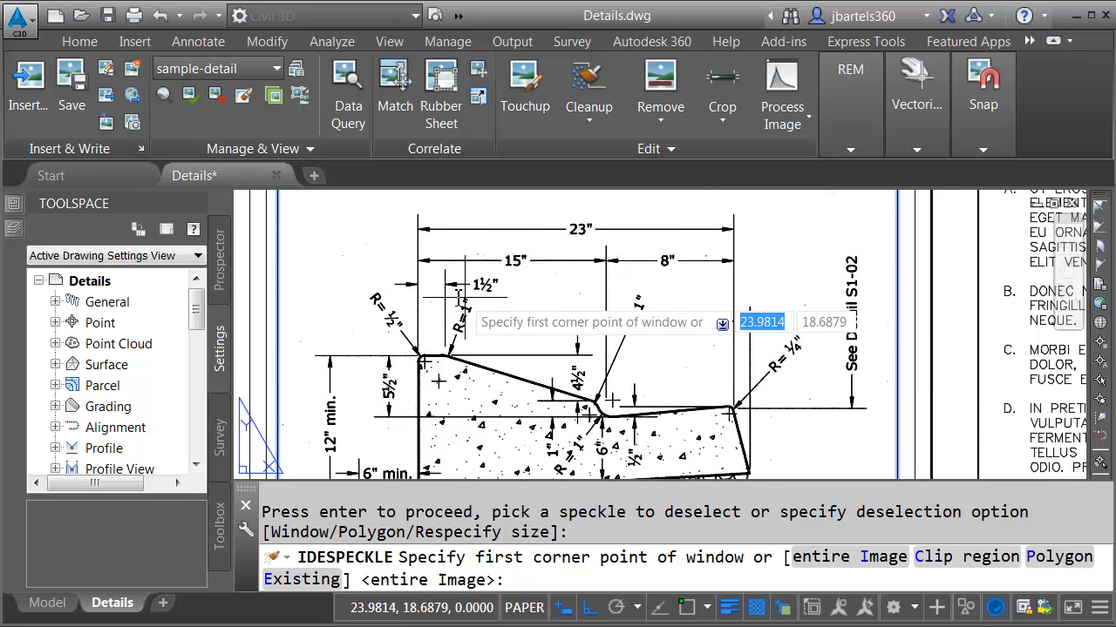
- Examine the specks remaining around the curb detail's dimensions and compare them with the dots of the concrete fill
scroll(357, 260, up, 6)
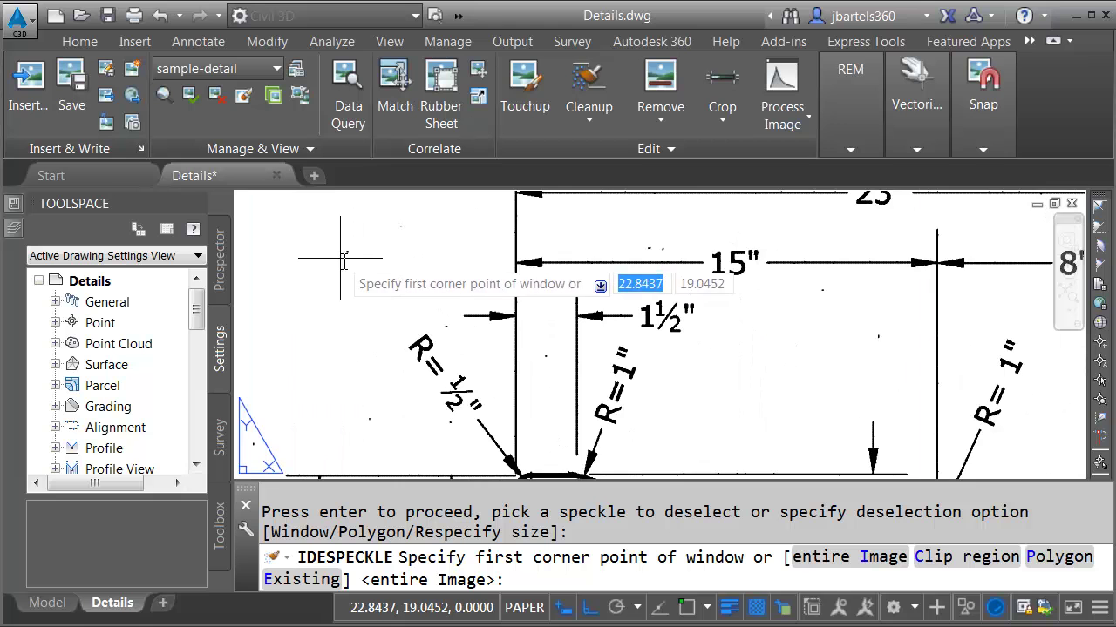
scroll(352, 261, up, 4)
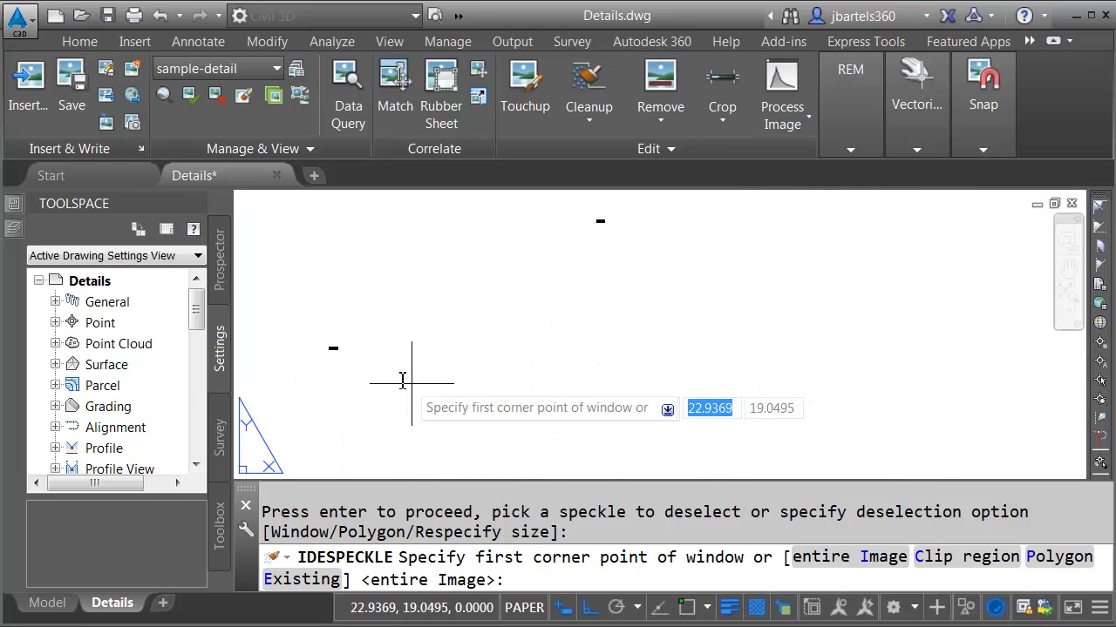
scroll(597, 235, down, 3)
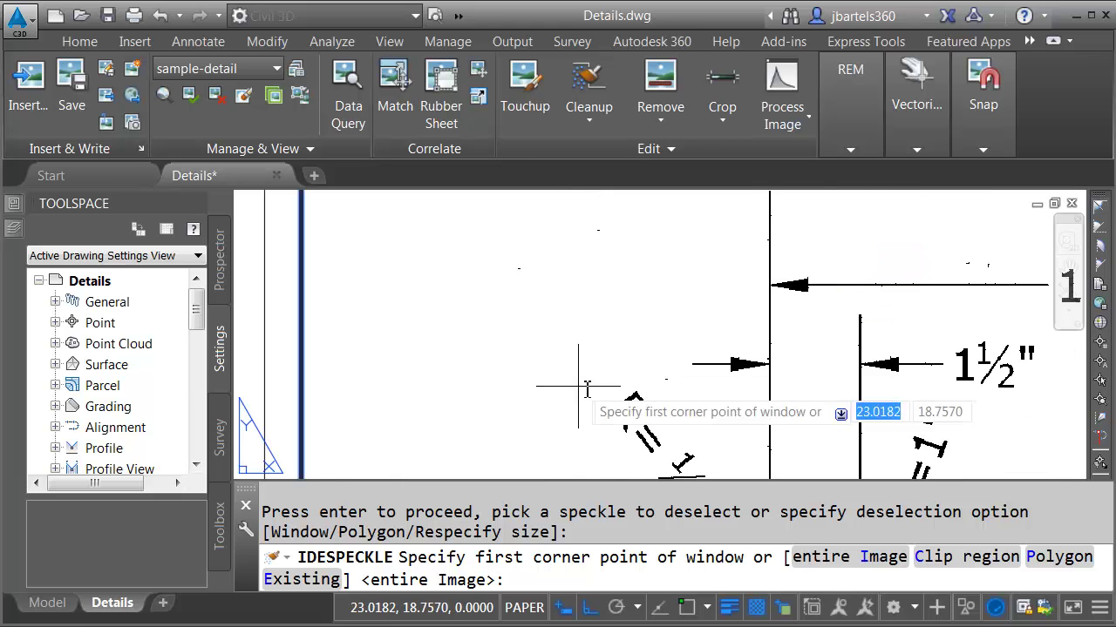
scroll(673, 383, up, 2)
scroll(714, 389, down, 3)
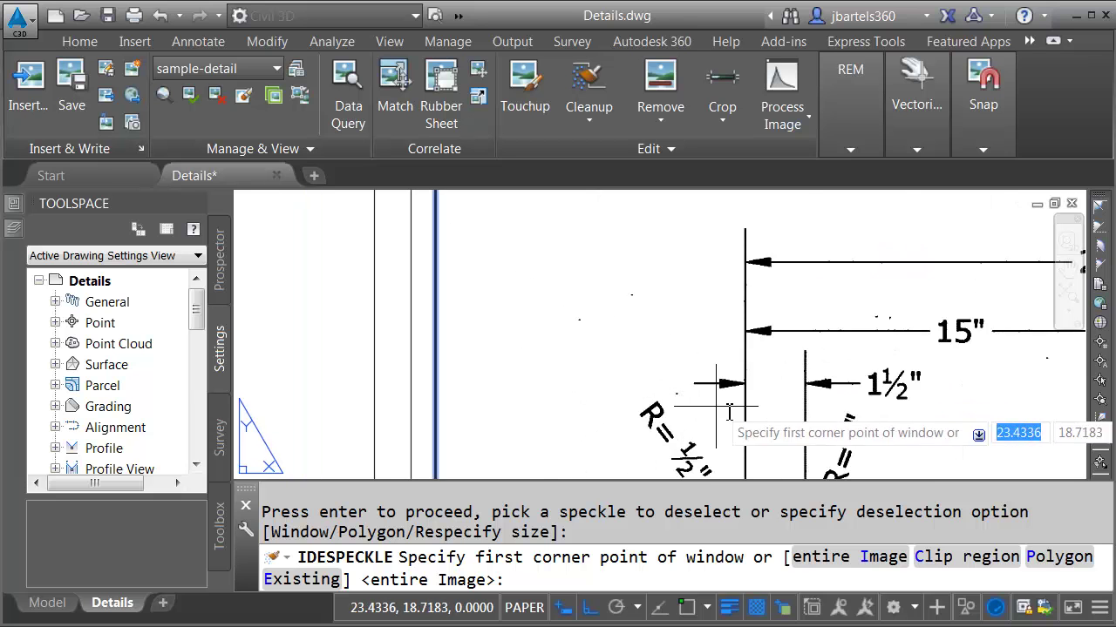
scroll(749, 406, up, 4)
scroll(613, 311, down, 3)
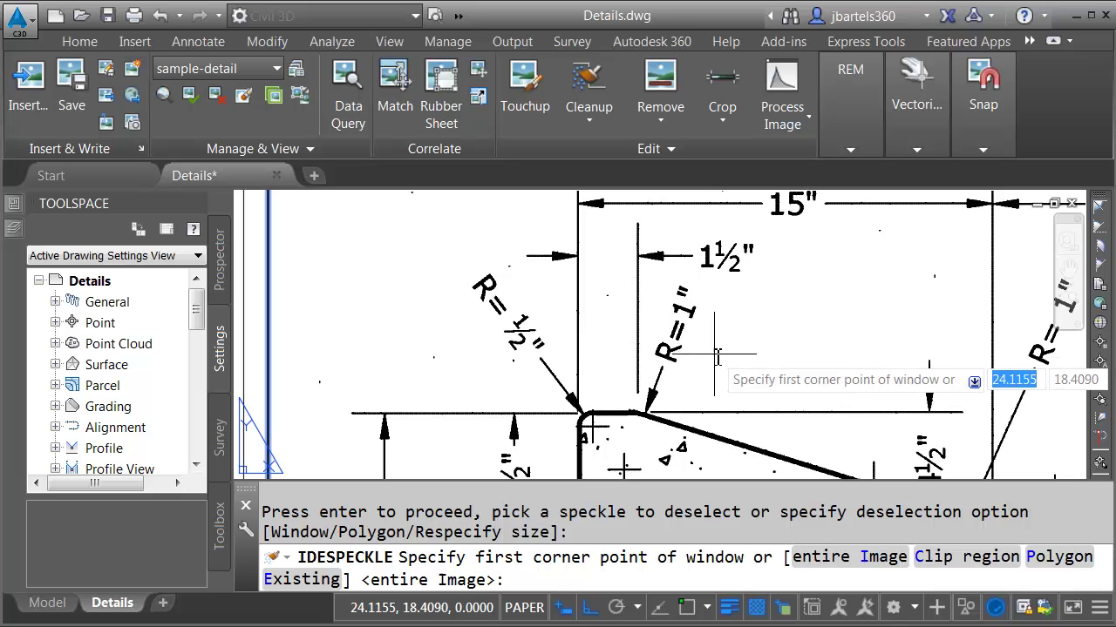
scroll(697, 346, up, 4)
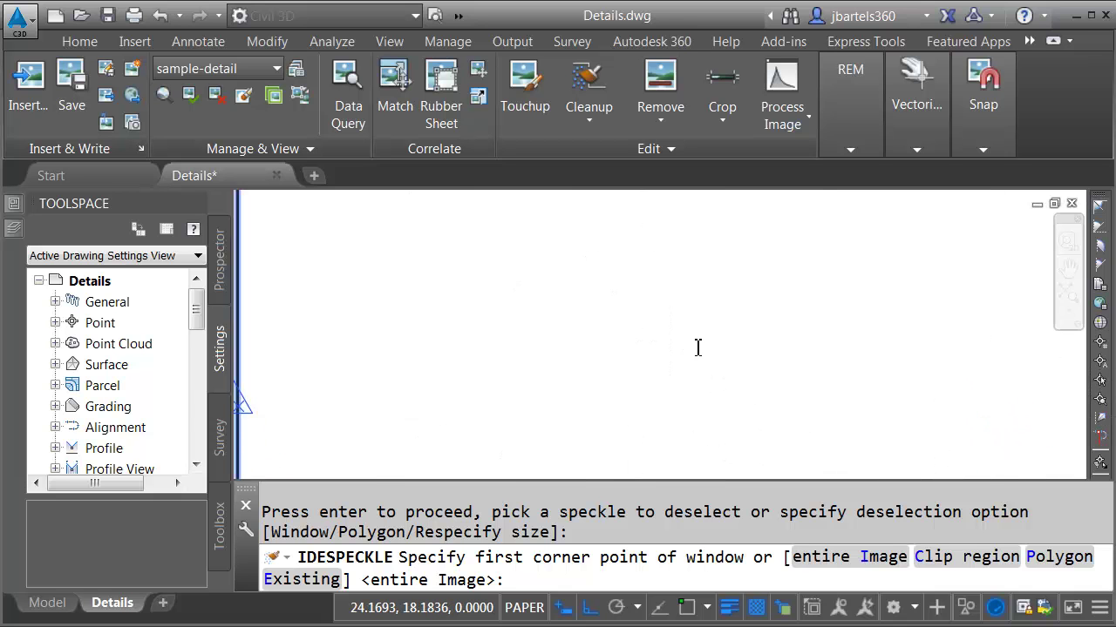
scroll(666, 287, down, 3)
scroll(653, 314, up, 2)
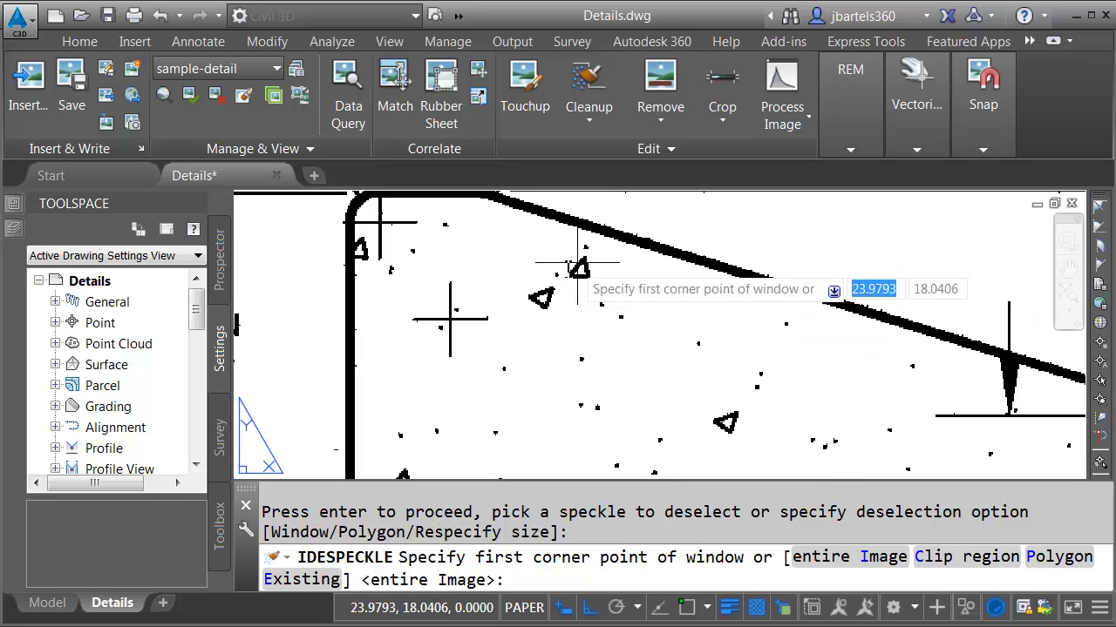
scroll(593, 410, up, 3)
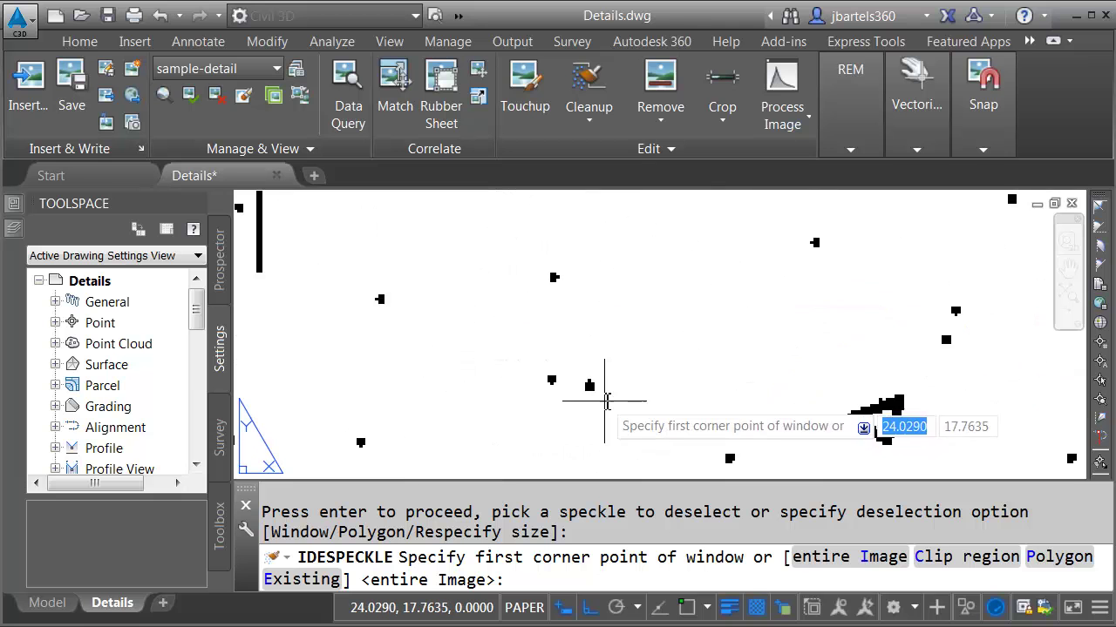
scroll(488, 331, down, 4)
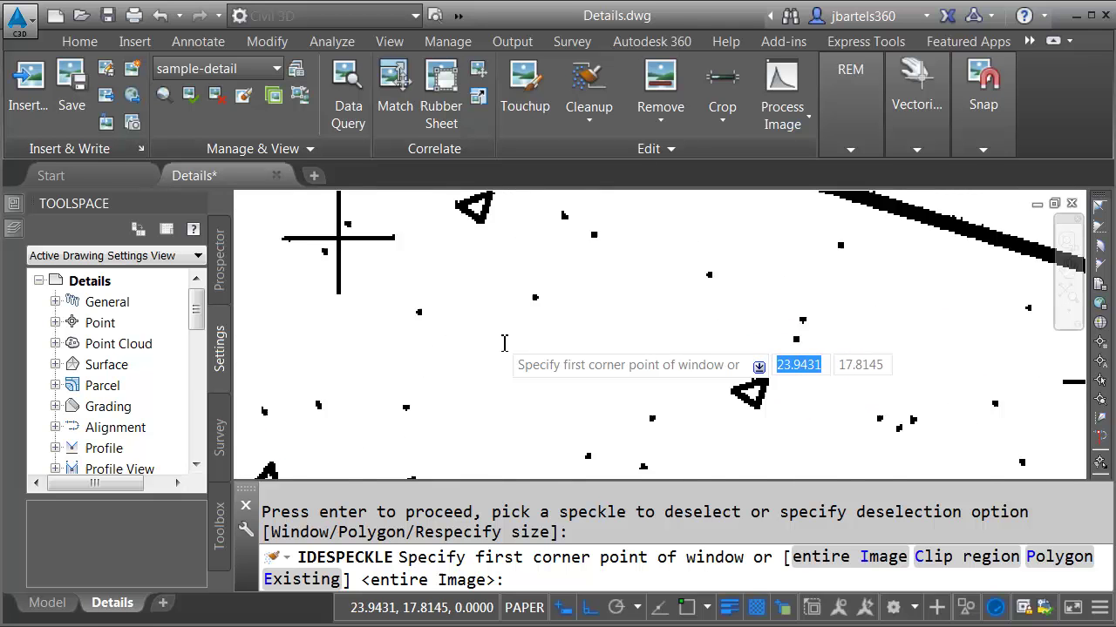
- Examine the base rock area and the notes, comparing leftover specks with the dots and periods in the "p.s.i." text
scroll(511, 342, down, 3)
middle_drag(610, 470, 610, 362)
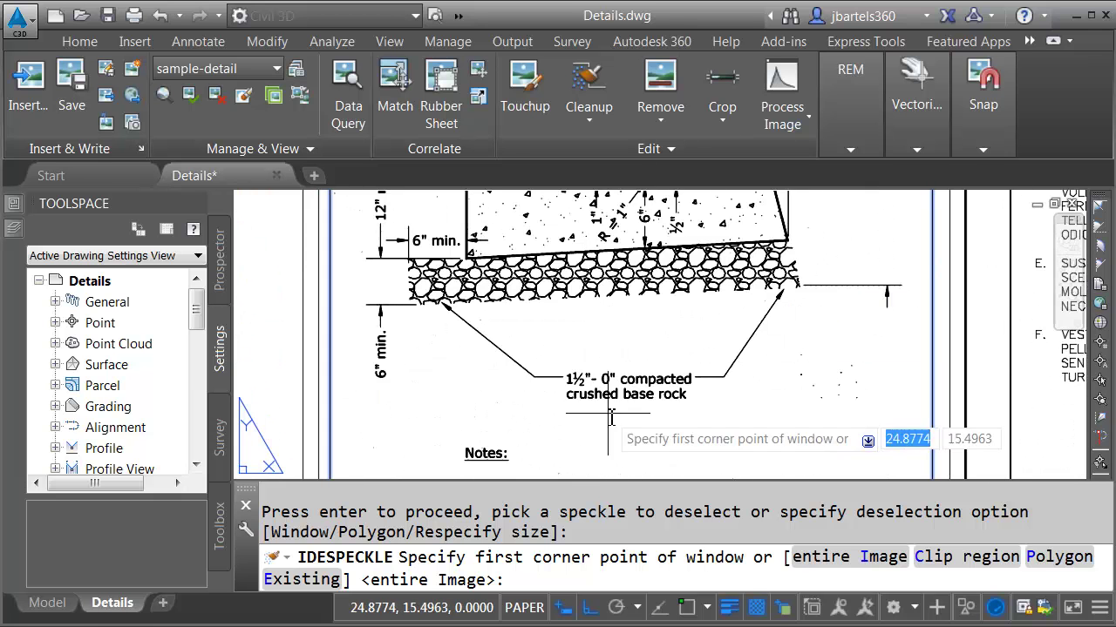
scroll(606, 254, up, 5)
scroll(724, 357, down, 4)
scroll(702, 340, up, 5)
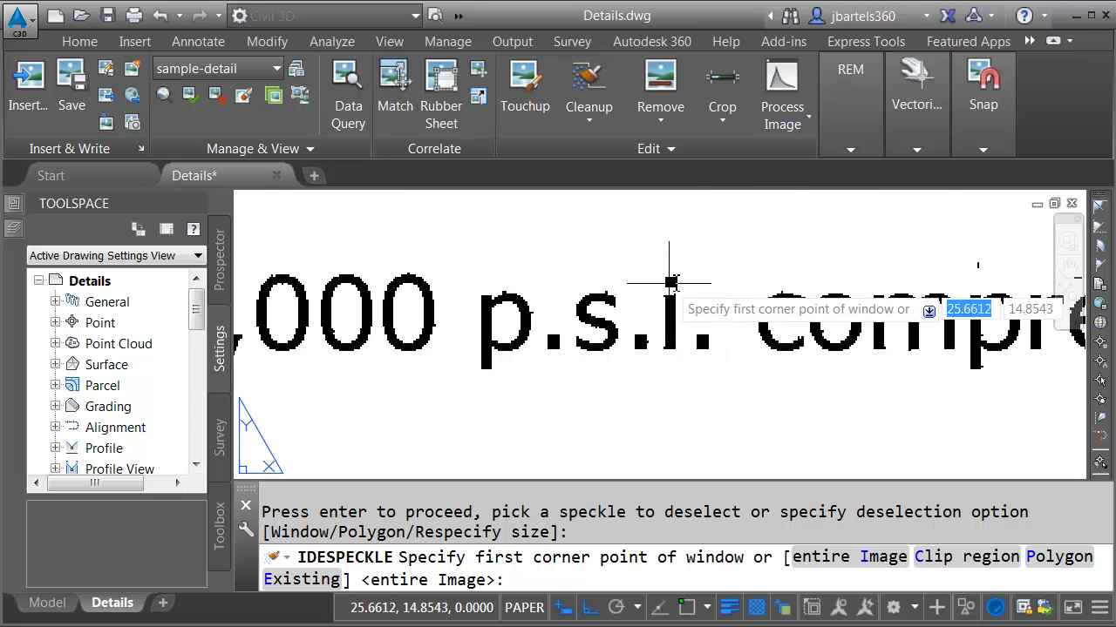
scroll(684, 294, down, 3)
middle_drag(361, 334, 438, 378)
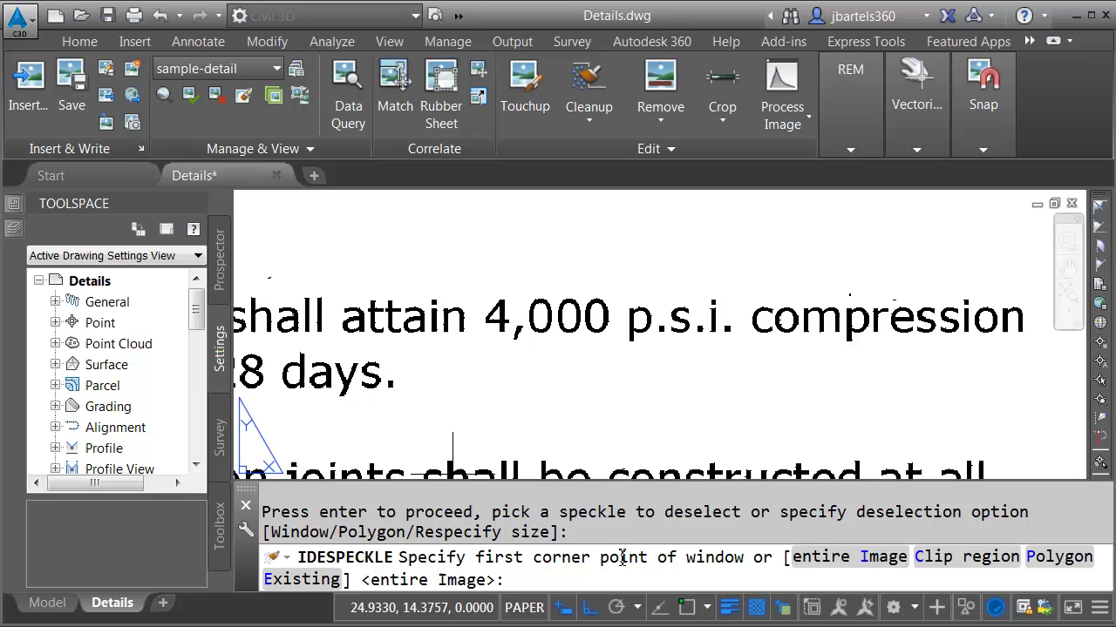
- Target the entire image for despeckling and set the speckle size by picking the dot of the "i" in "p.s.i."
click(871, 565)
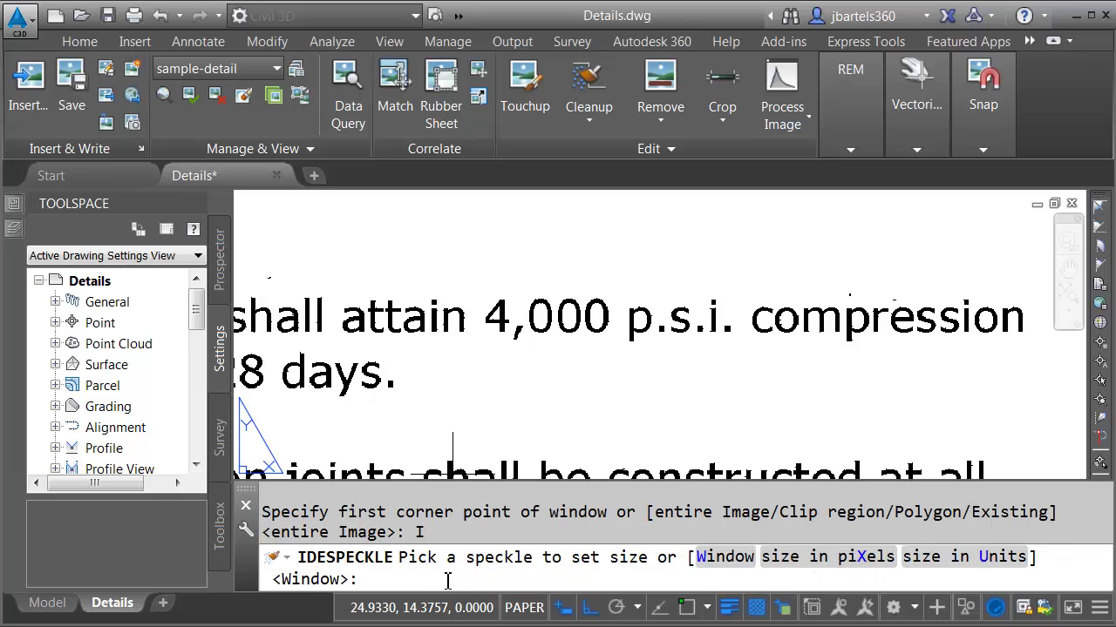
scroll(697, 303, up, 7)
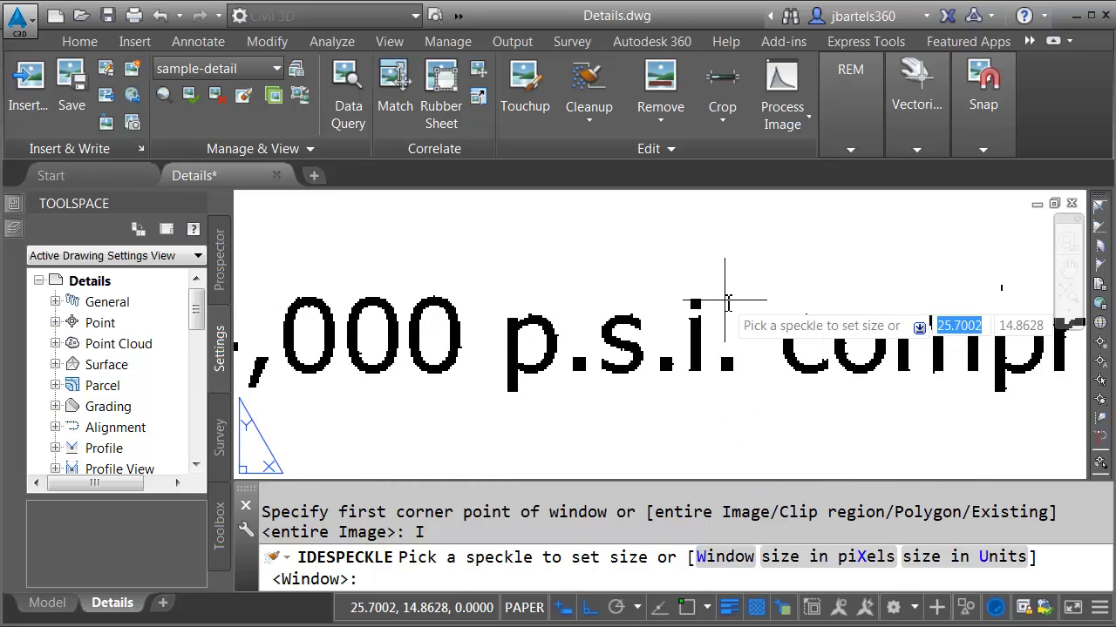
click(673, 306)
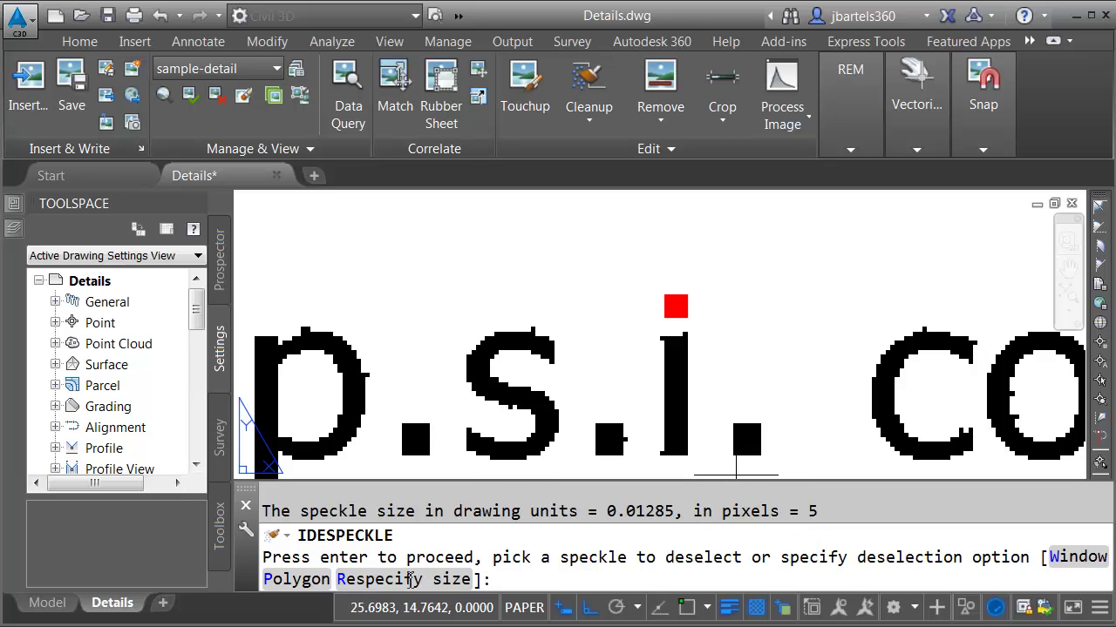
- Respecify the speckle size as 4 pixels
click(411, 579)
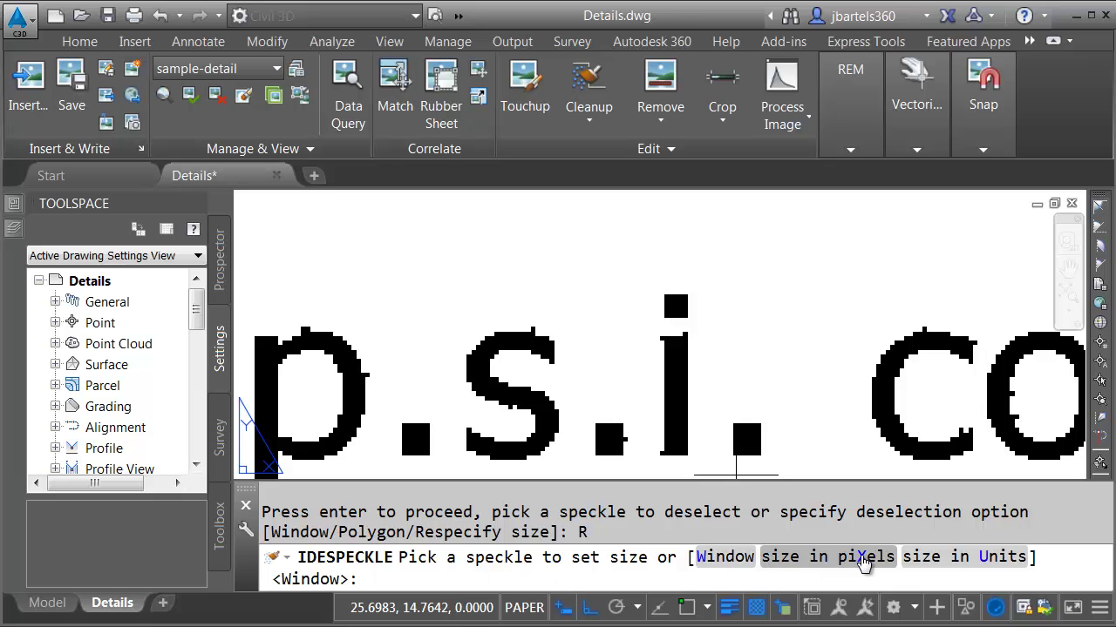
click(863, 565)
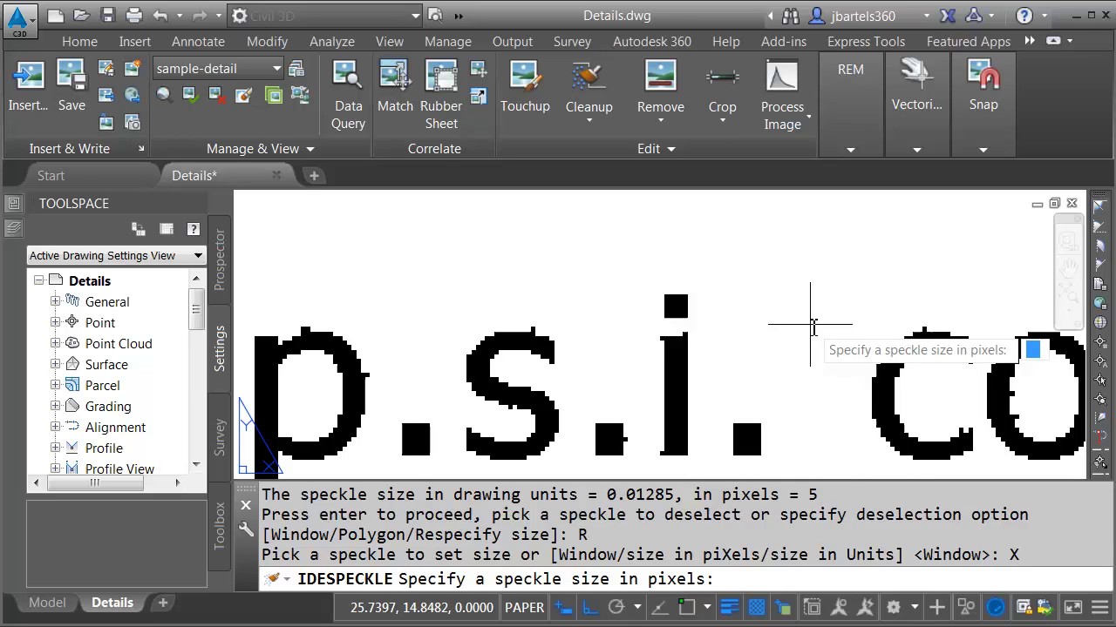
text(4)
key(Return)
- Examine which specks are highlighted for removal near the base rock label, the notes and the curb's concrete fill
scroll(810, 327, down, 3)
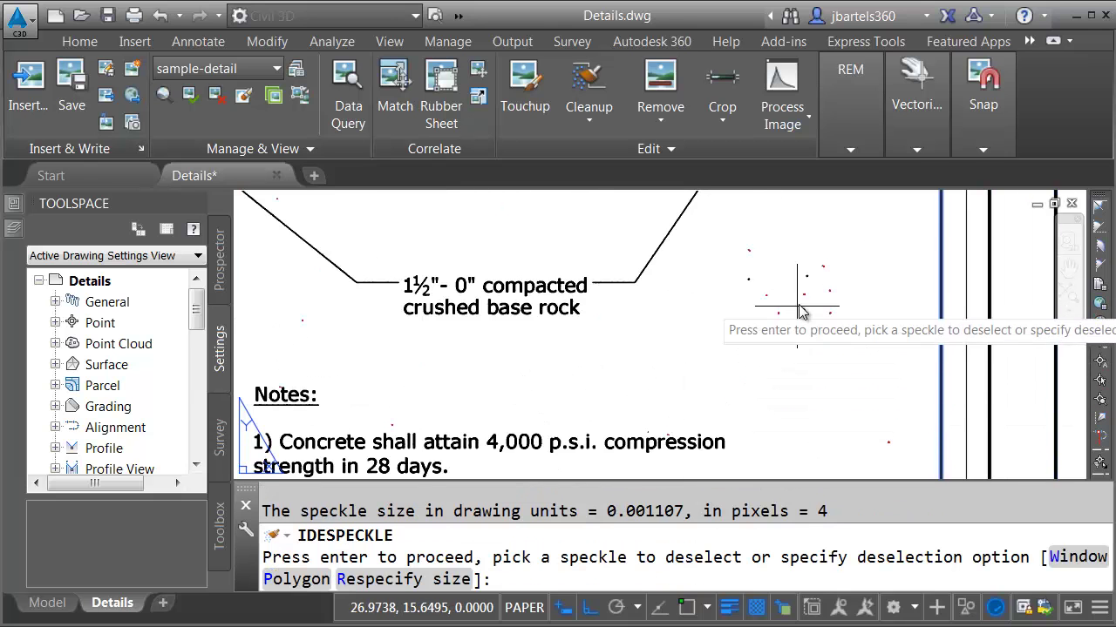
scroll(871, 323, up, 2)
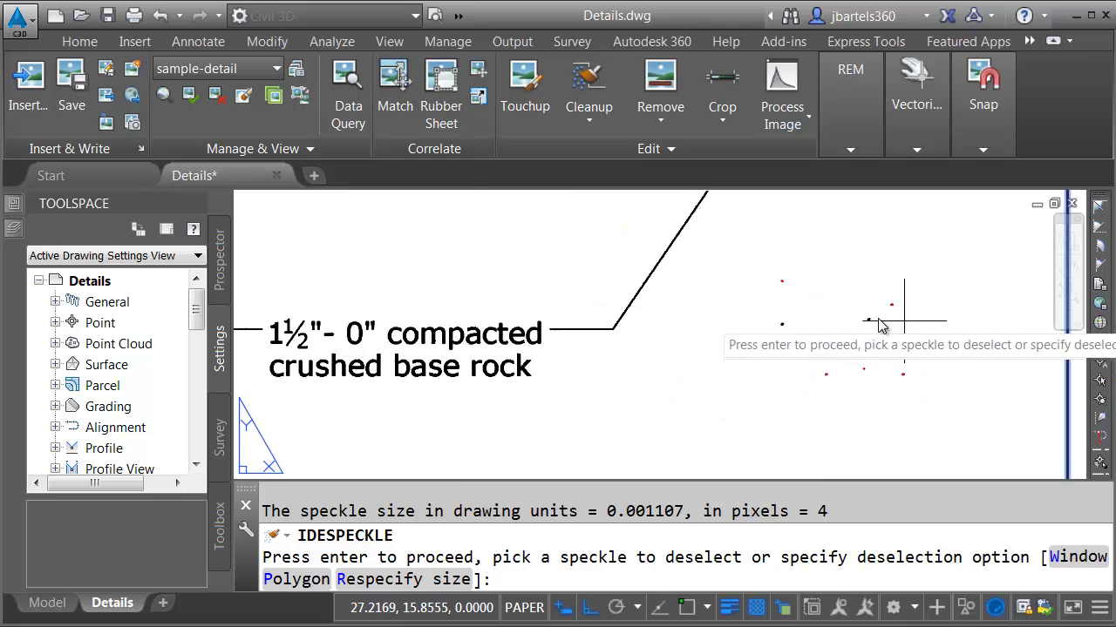
scroll(653, 370, down, 1)
scroll(610, 331, up, 1)
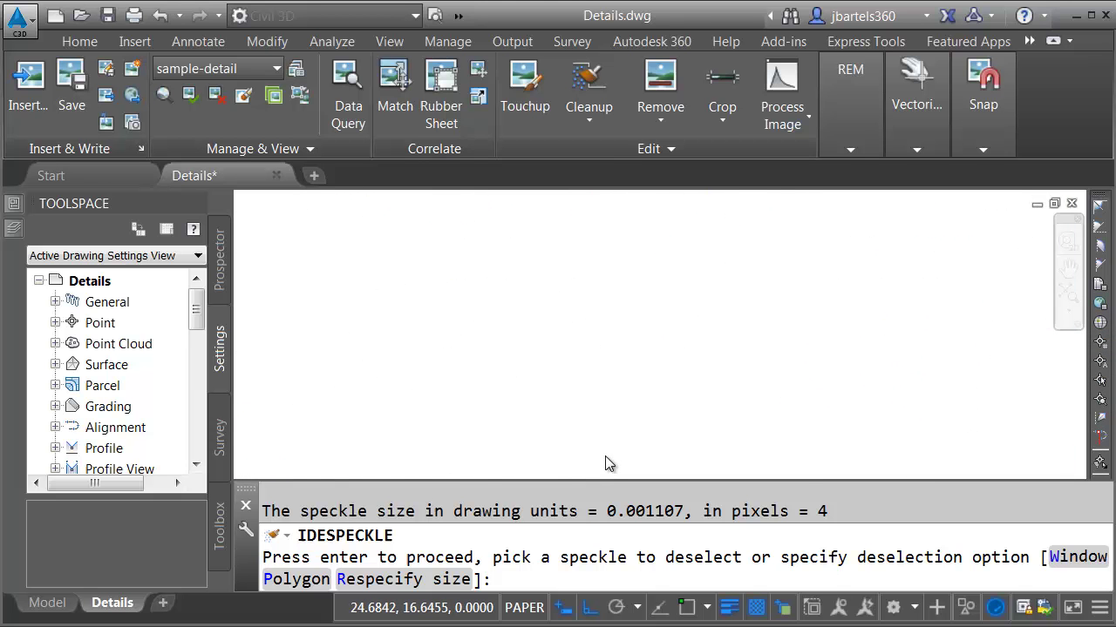
scroll(498, 360, up, 3)
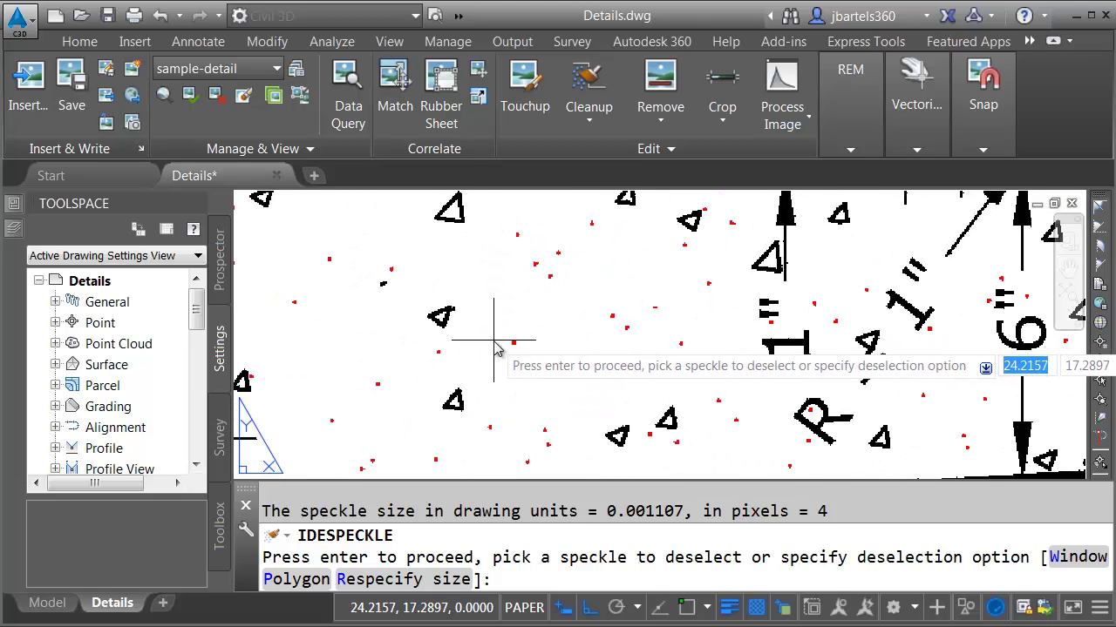
scroll(375, 349, down, 5)
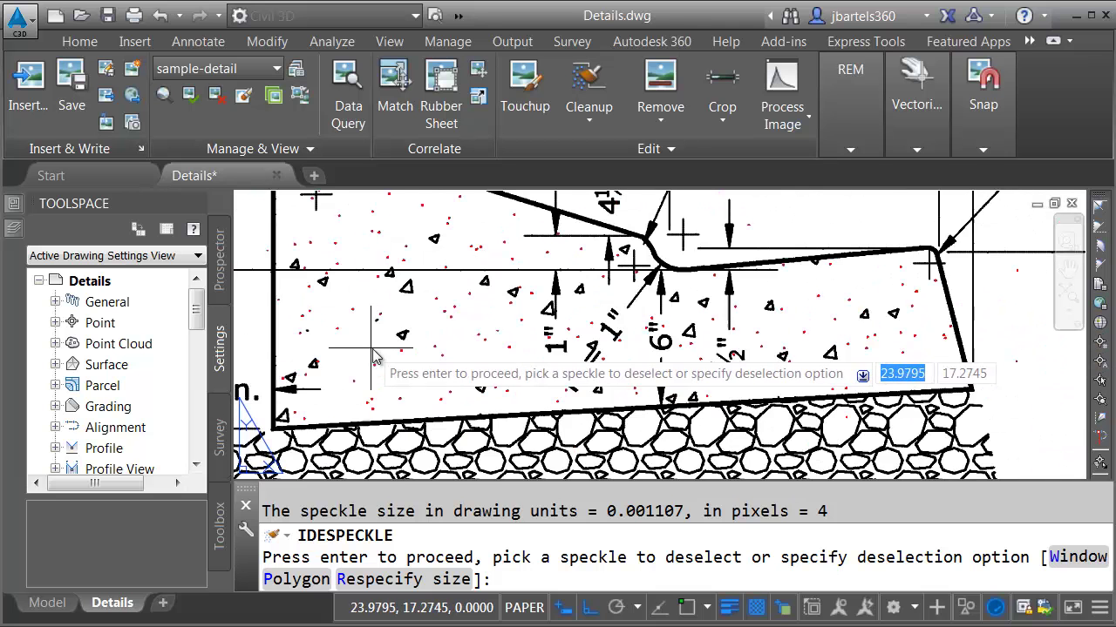
scroll(436, 392, down, 2)
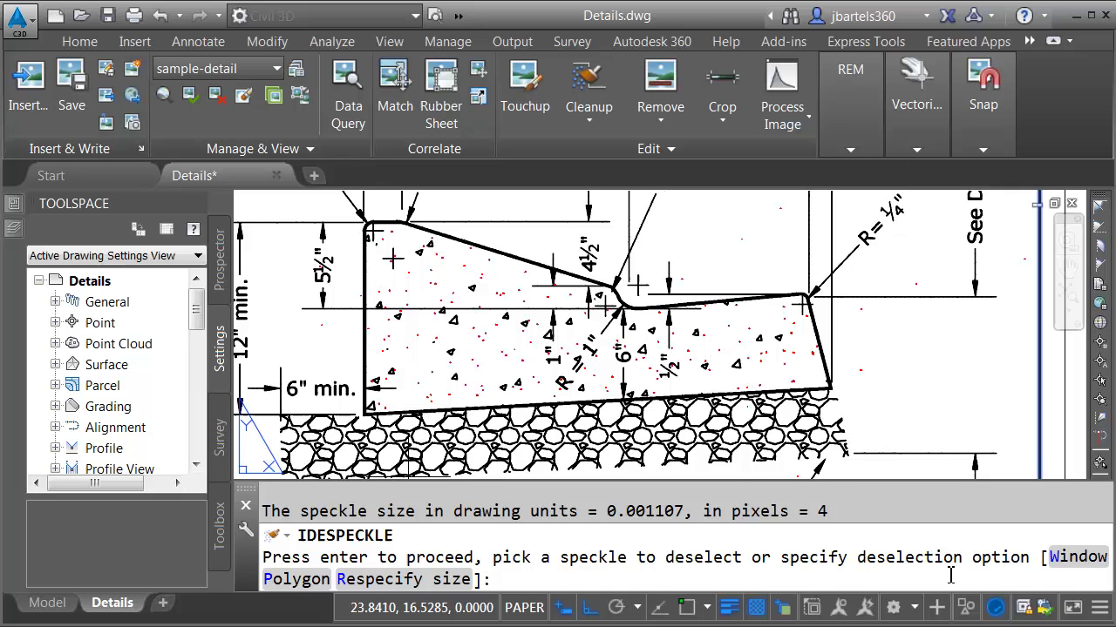
- Deselect the concrete fill dots by tracing a polygon around the outline of the curb section
click(287, 579)
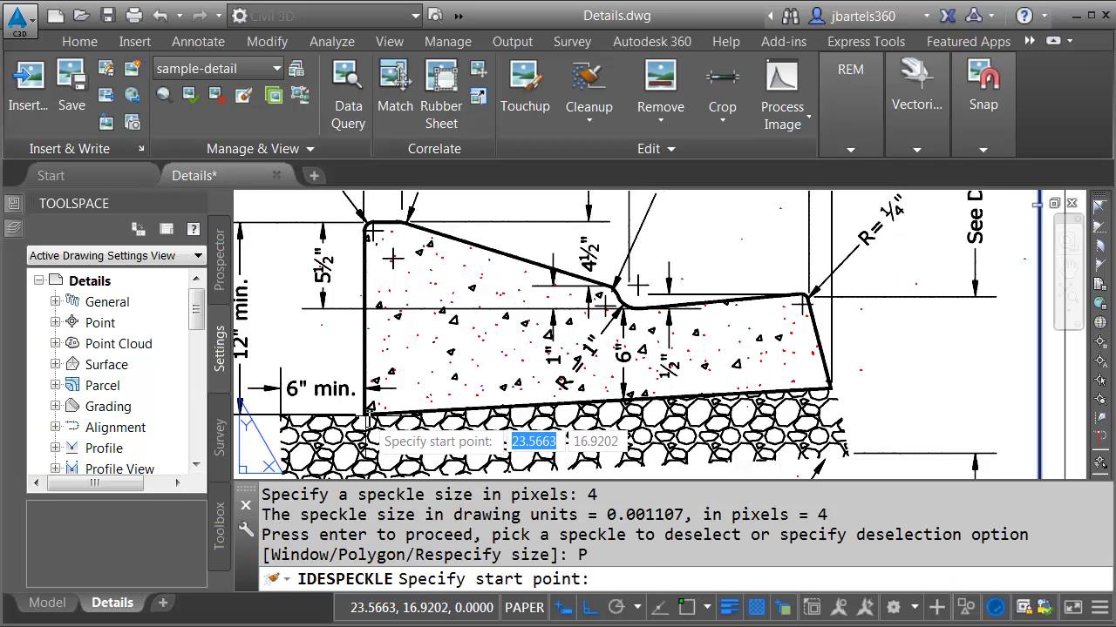
click(384, 370)
click(370, 229)
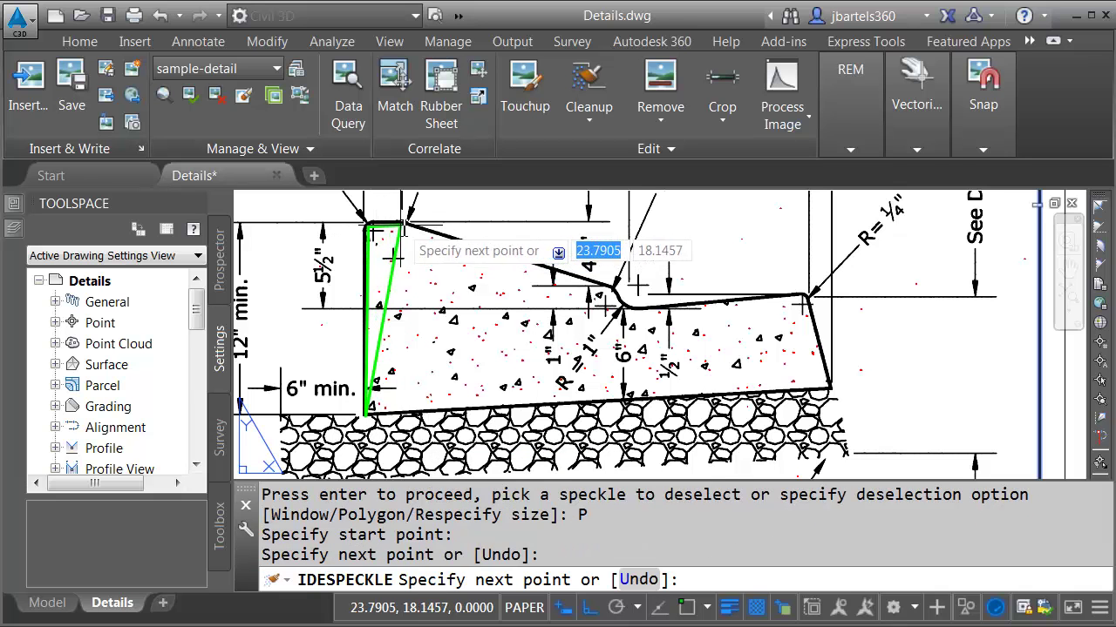
click(401, 226)
click(610, 285)
click(621, 304)
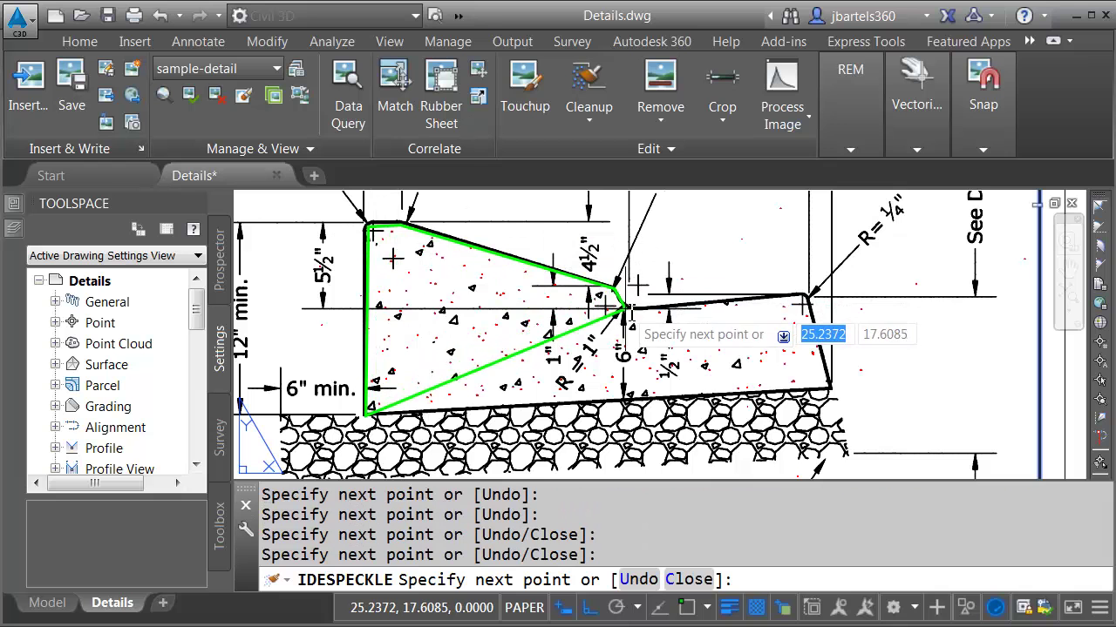
click(645, 308)
click(802, 296)
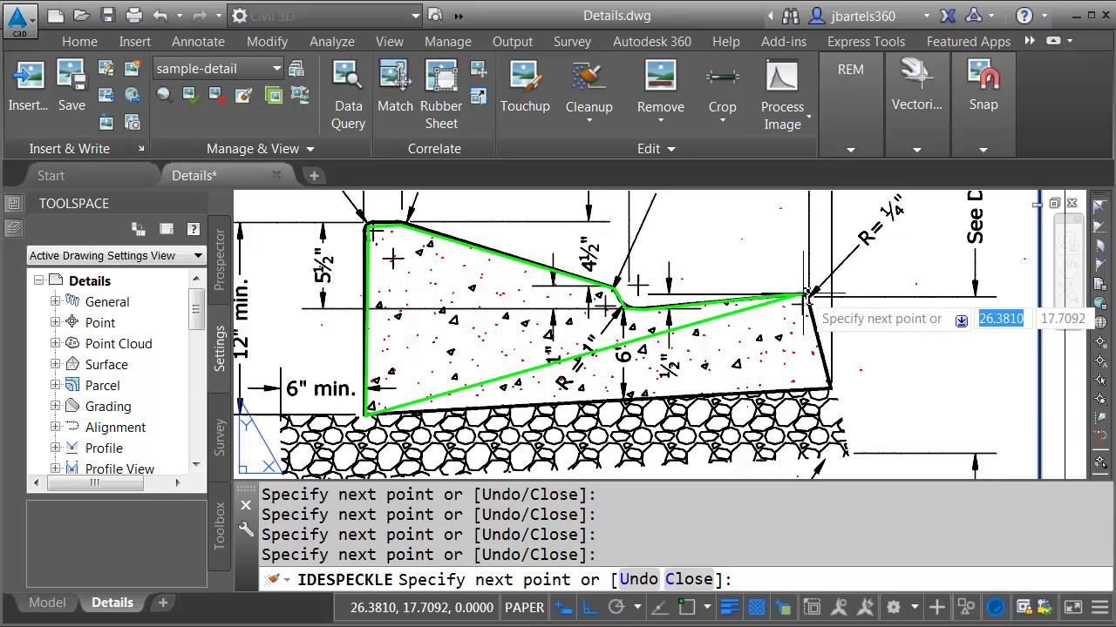
click(828, 382)
key(Return)
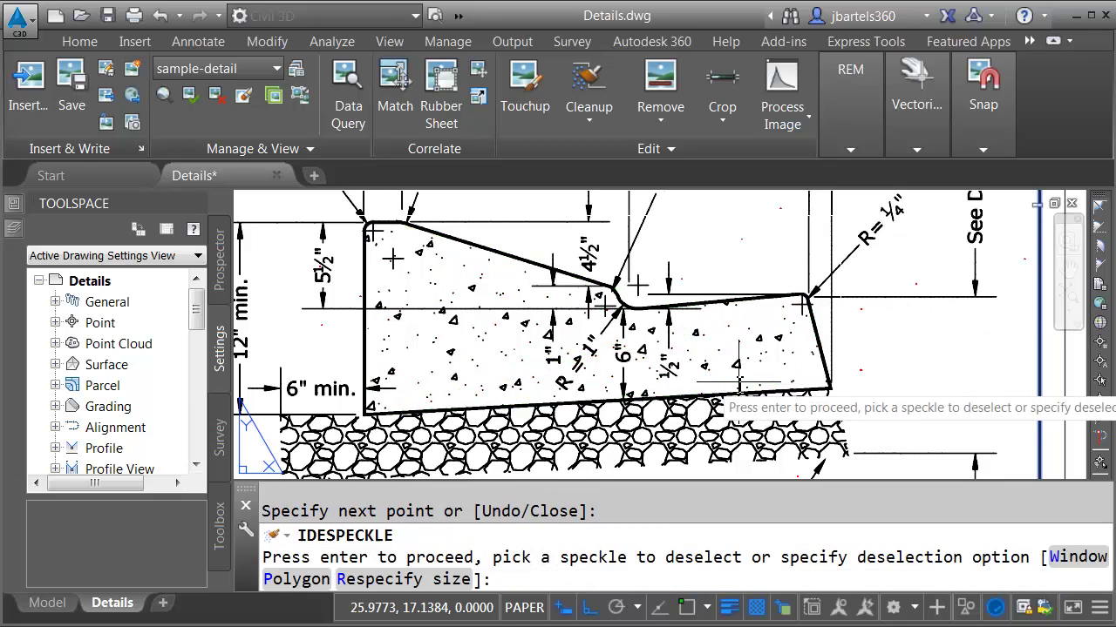
- Remove the speckles that are still selected, end the Despeckle command, and reduce the command line window's height
key(Return)
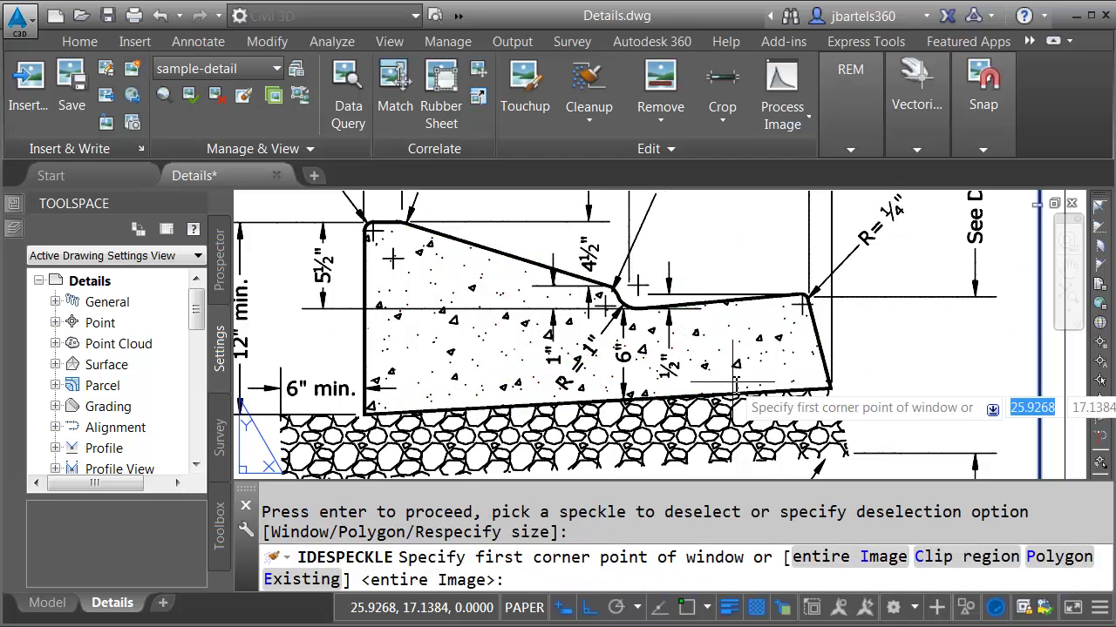
key(Escape)
key(Escape)
drag(687, 485, 685, 541)
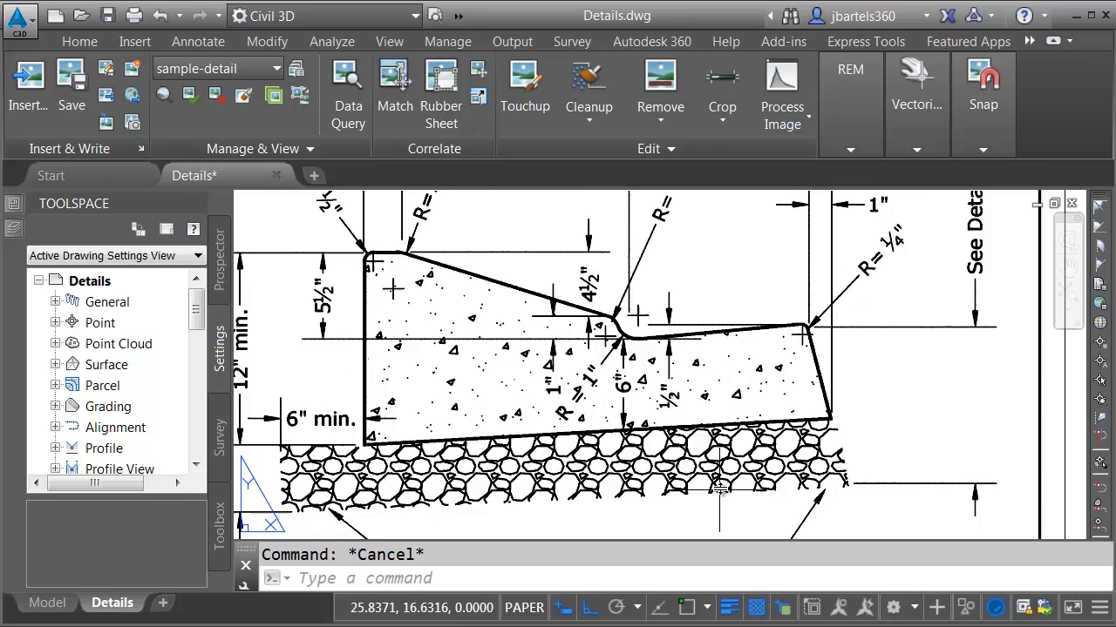
- Start Touchup, enlarge the square brush by two corner points, and brush away the speck nearest the base rock leader
scroll(723, 470, down, 3)
scroll(741, 427, up, 8)
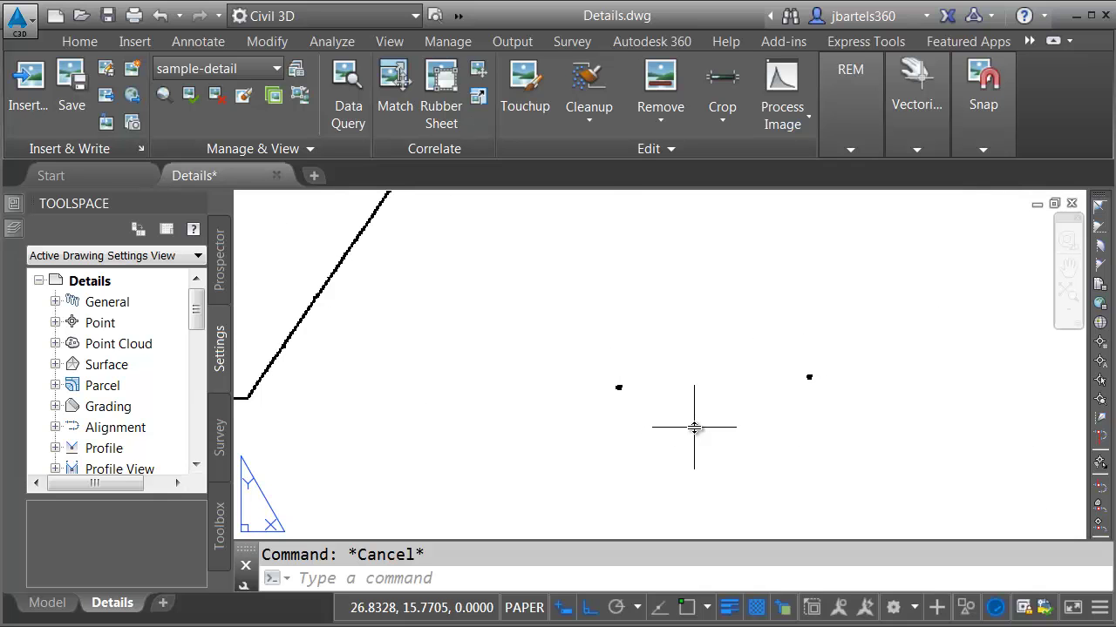
click(522, 96)
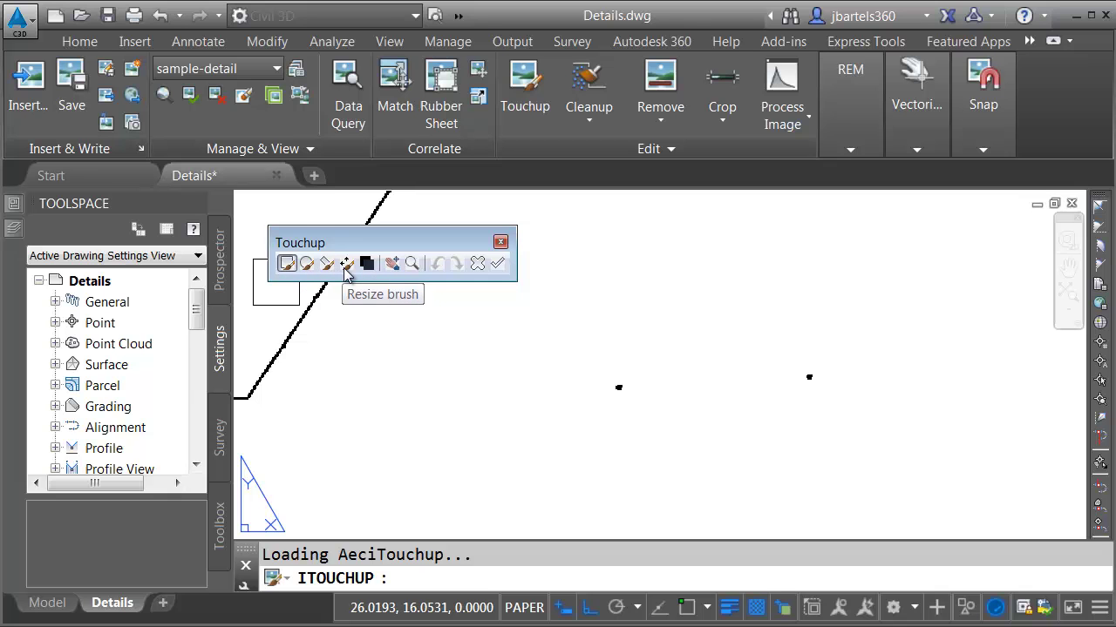
click(347, 268)
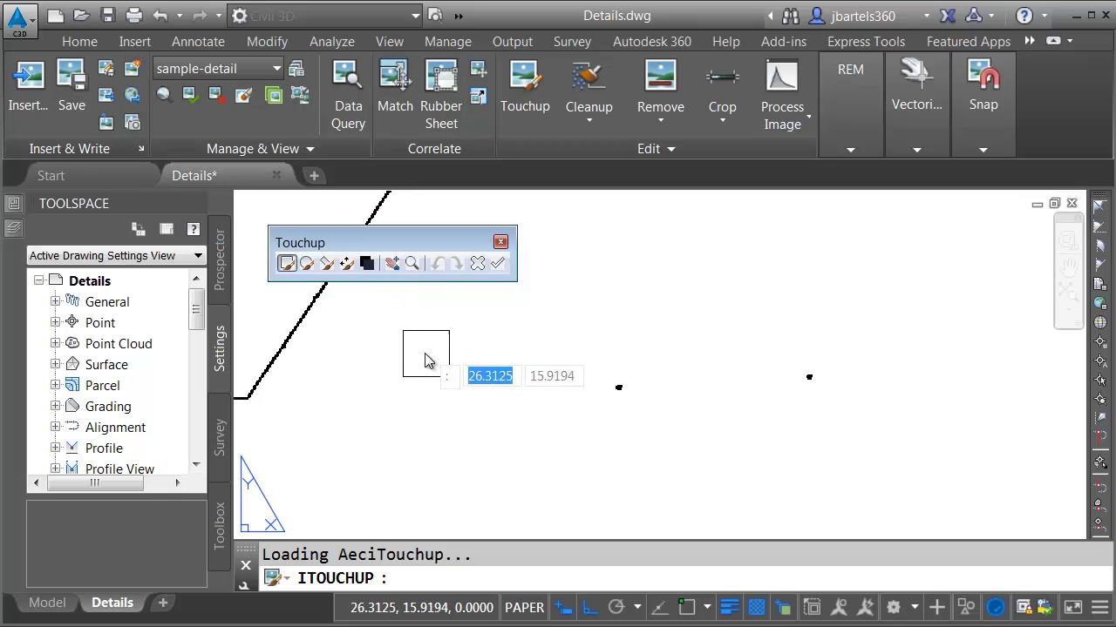
click(347, 263)
click(399, 328)
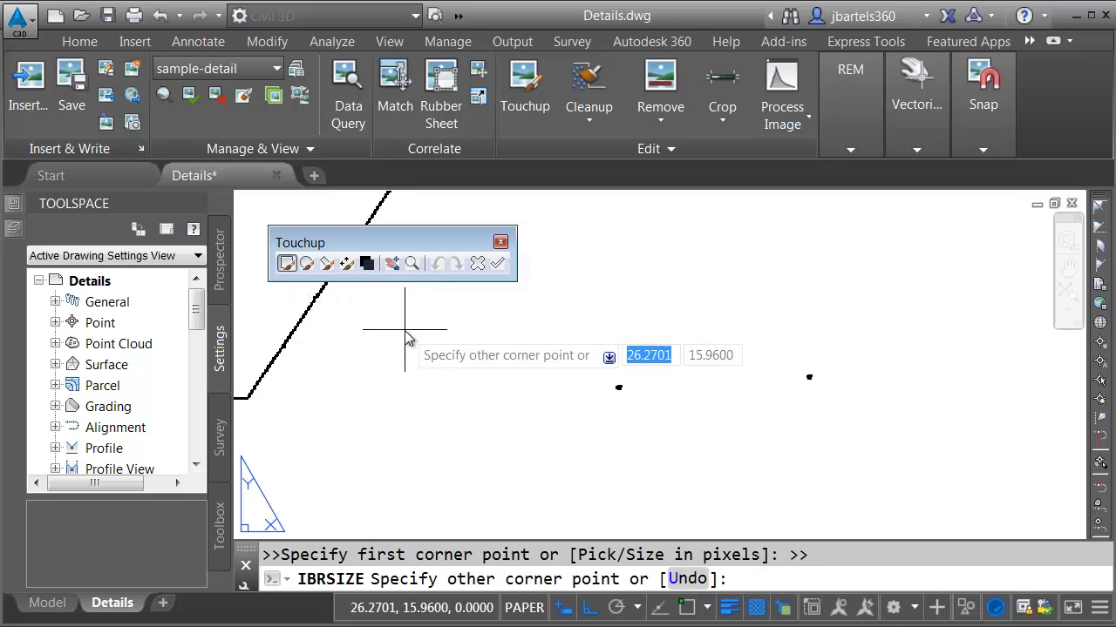
click(483, 410)
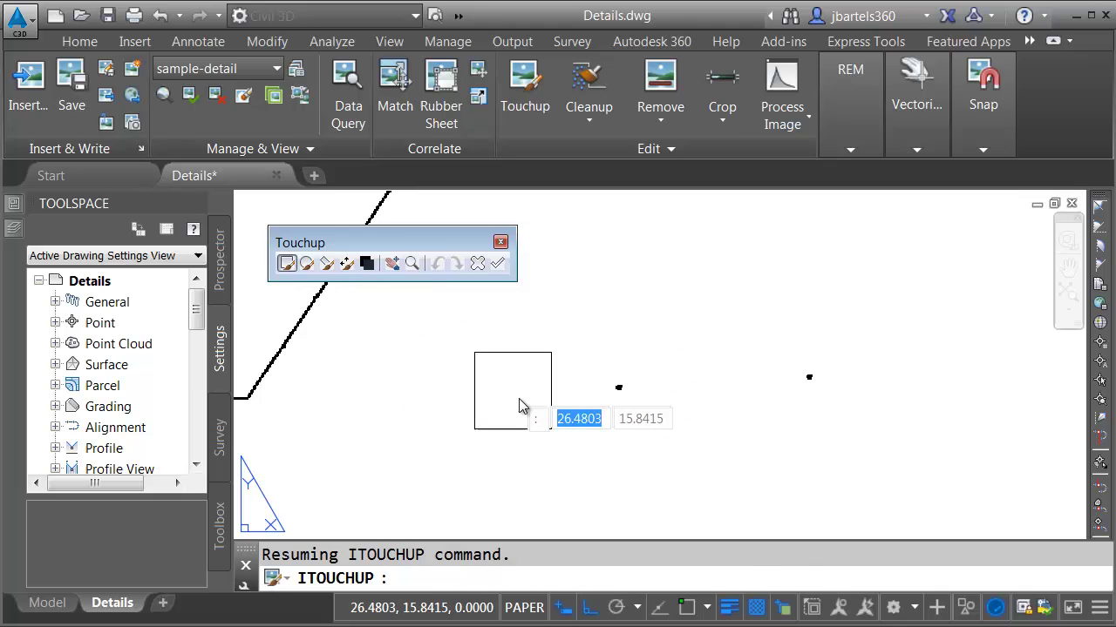
mouse_move(543, 420)
mouse_down()
mouse_move(630, 353)
mouse_move(616, 424)
mouse_move(656, 377)
mouse_move(634, 397)
mouse_up()
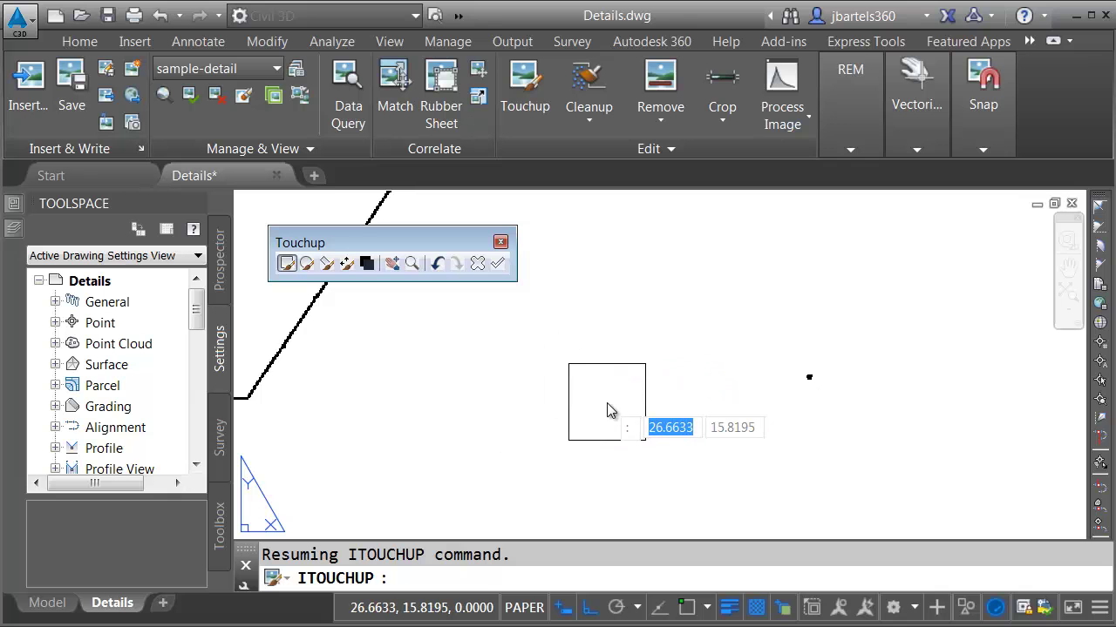
- Invert the brush color to paint a black patch beside the base rock leader, and invert it back to erase the patch
click(366, 264)
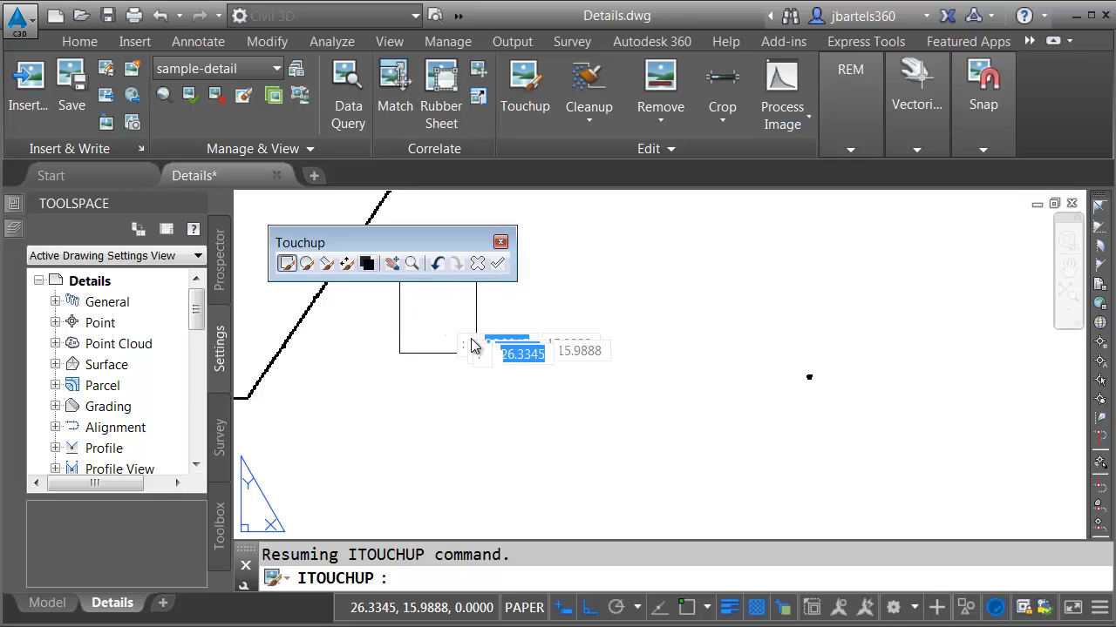
mouse_move(515, 393)
mouse_down()
mouse_move(572, 352)
mouse_move(560, 393)
mouse_move(577, 410)
mouse_move(599, 384)
mouse_up()
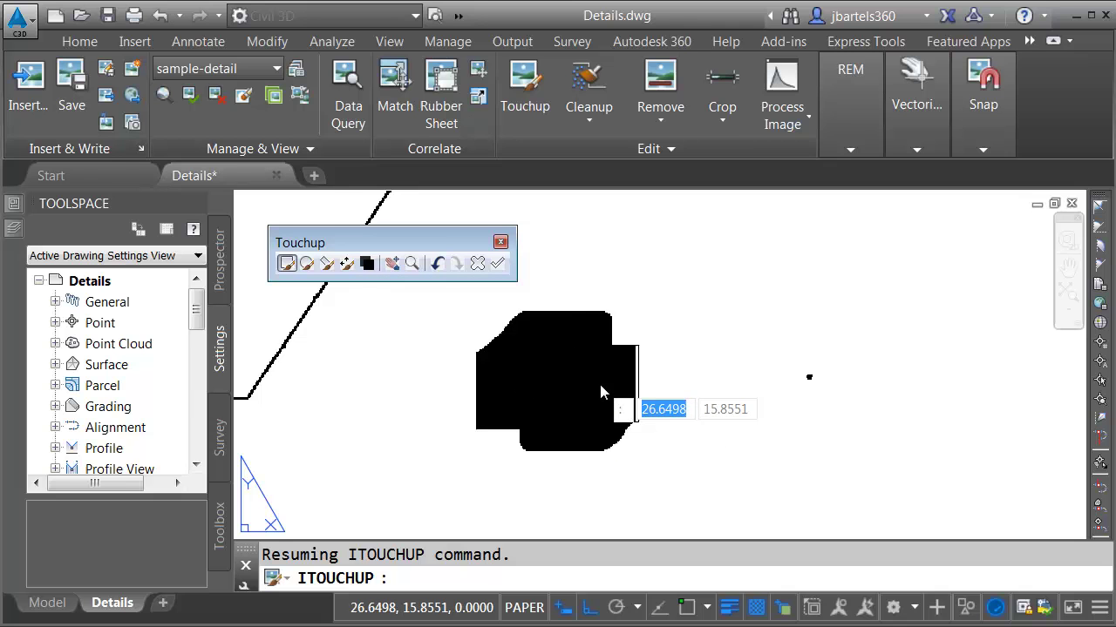
click(366, 264)
mouse_move(435, 342)
mouse_down()
mouse_move(454, 364)
mouse_move(559, 307)
mouse_move(548, 366)
mouse_move(476, 430)
mouse_move(601, 370)
mouse_move(609, 452)
mouse_move(757, 389)
mouse_up()
- Brush away leftover specks around the curb detail's dimensions and radius labels
scroll(756, 393, down, 6)
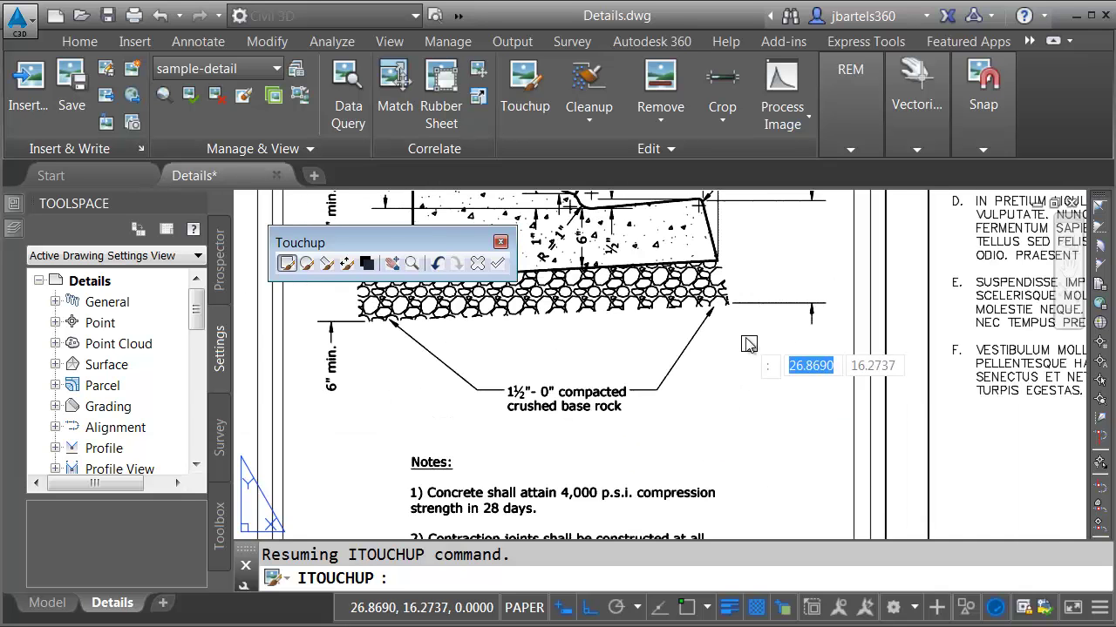
scroll(714, 247, up, 4)
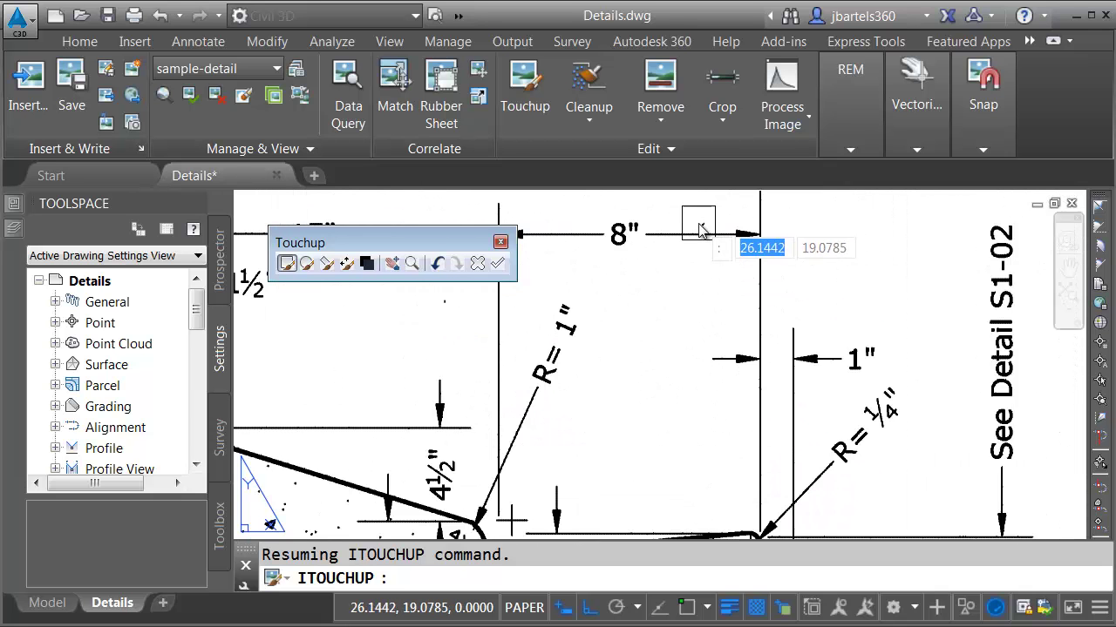
scroll(598, 342, down, 1)
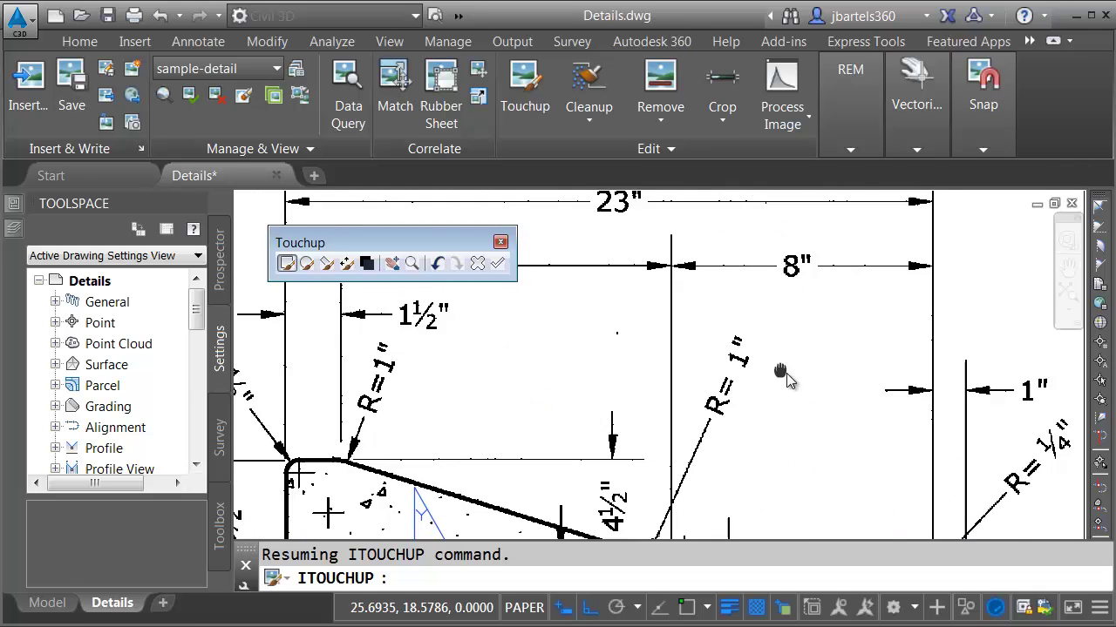
scroll(601, 336, up, 4)
scroll(610, 375, down, 5)
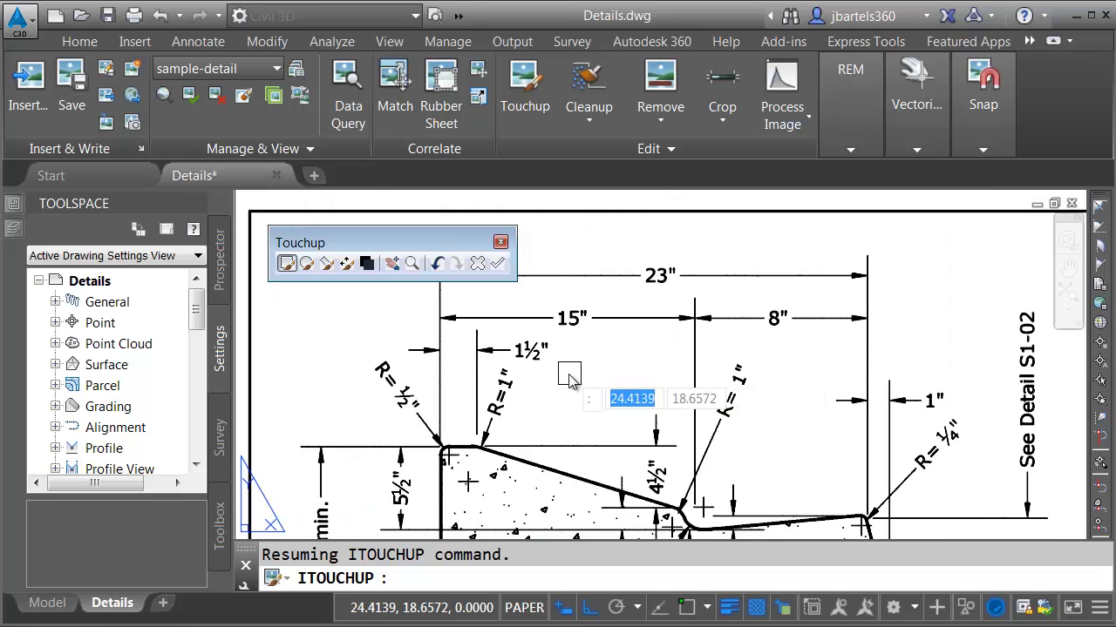
scroll(575, 314, up, 5)
scroll(571, 330, down, 4)
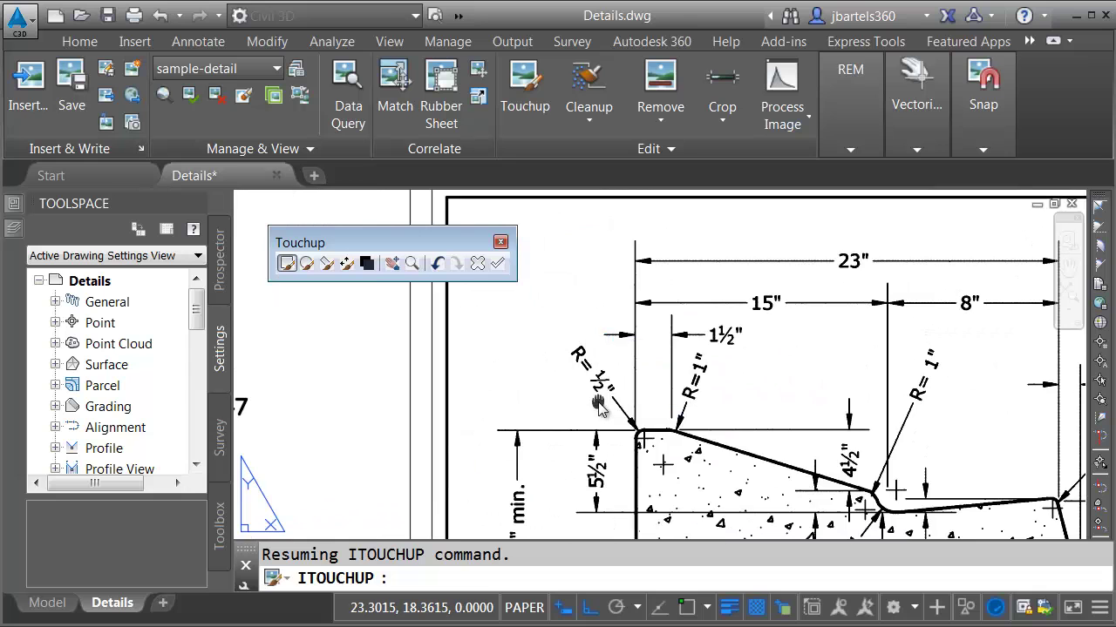
scroll(492, 457, up, 4)
scroll(510, 462, down, 4)
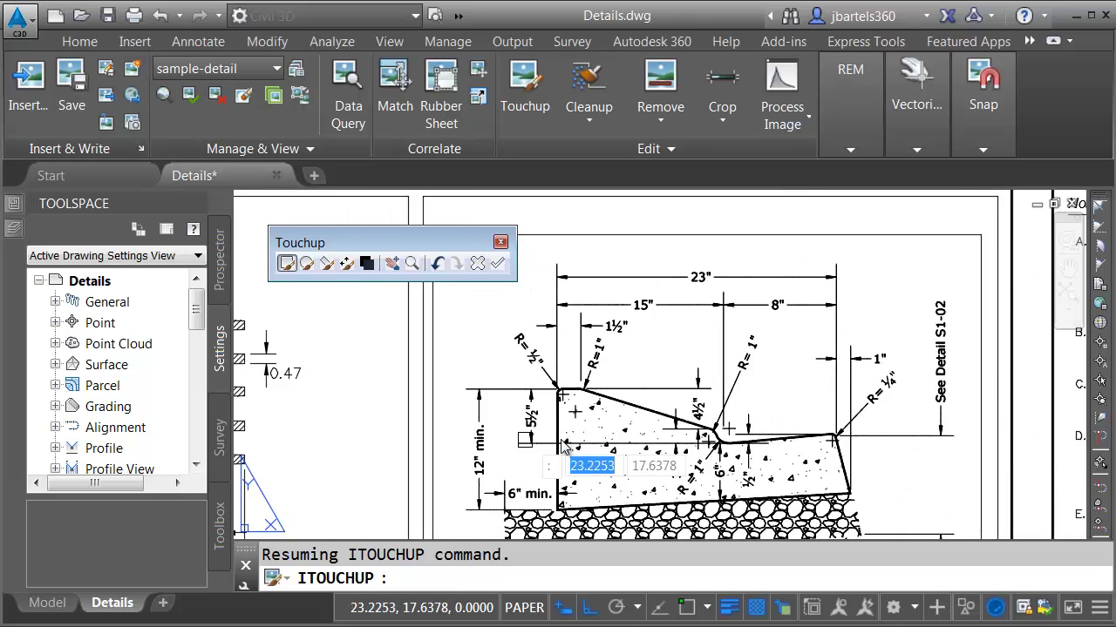
middle_drag(665, 458, 579, 389)
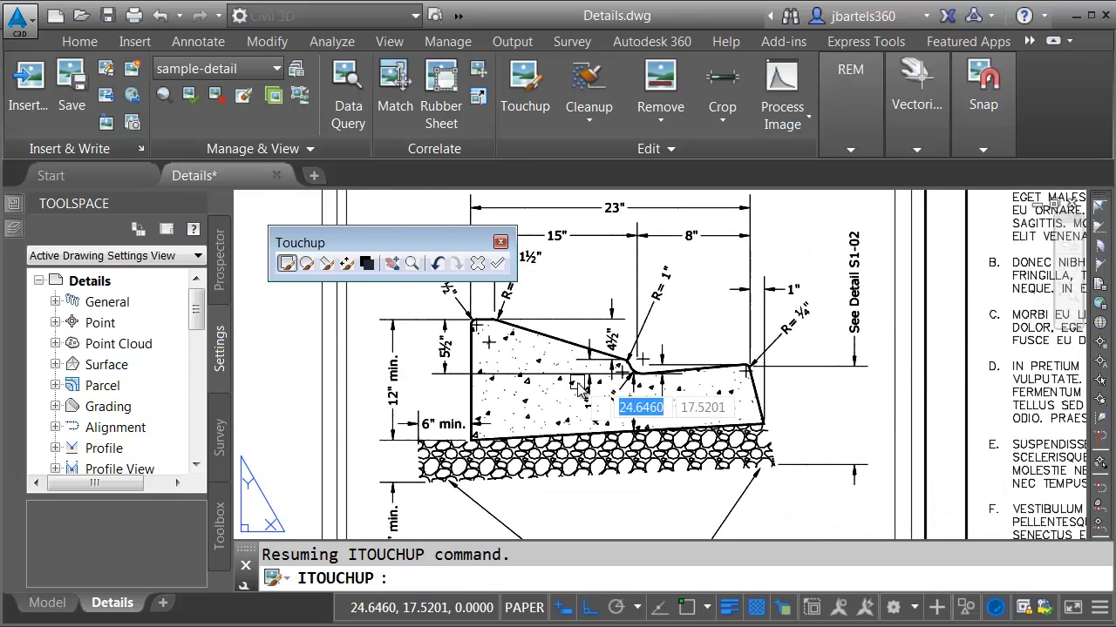
- Accept the Touchup edits and view the whole curb detail on the sheet
click(499, 264)
scroll(542, 301, down, 5)
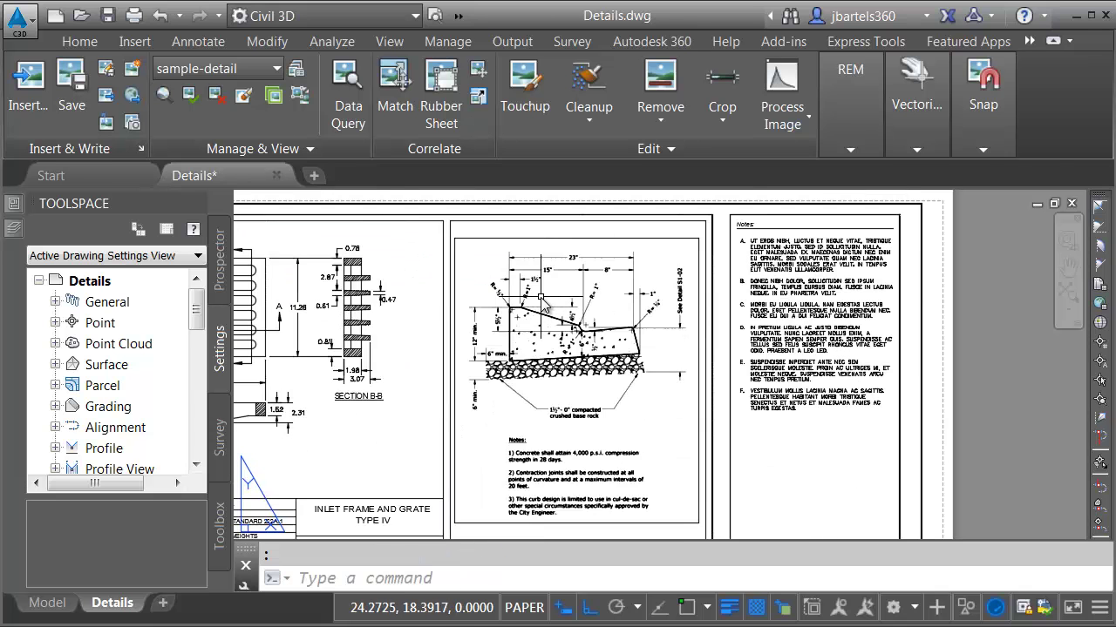
middle_drag(549, 296, 513, 295)
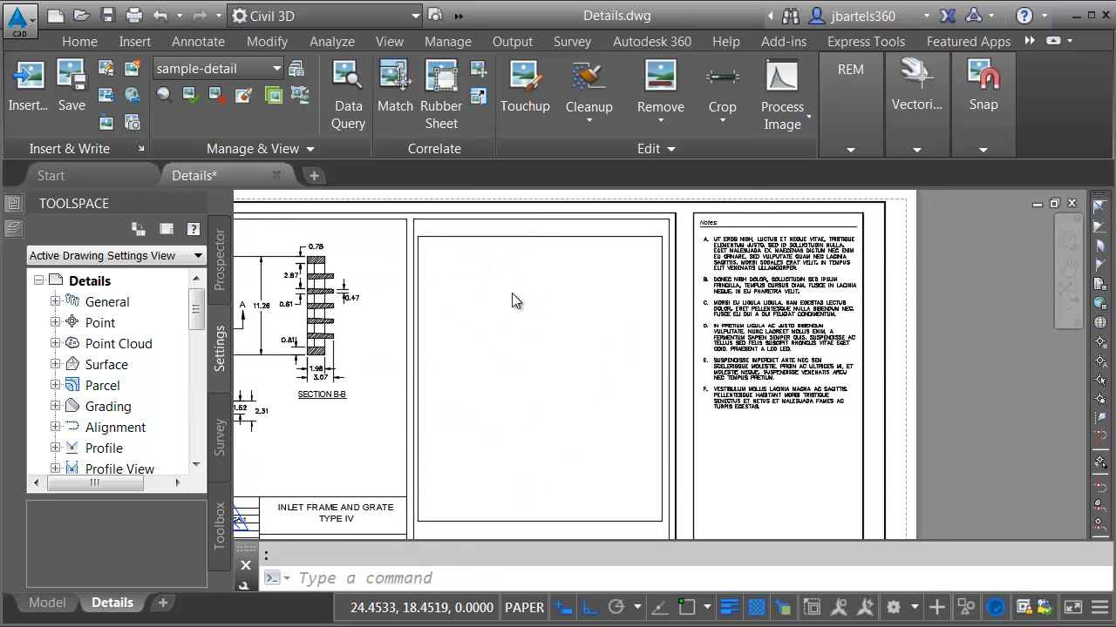
- Save the edited curb detail image and turn off the image frame around it
click(74, 89)
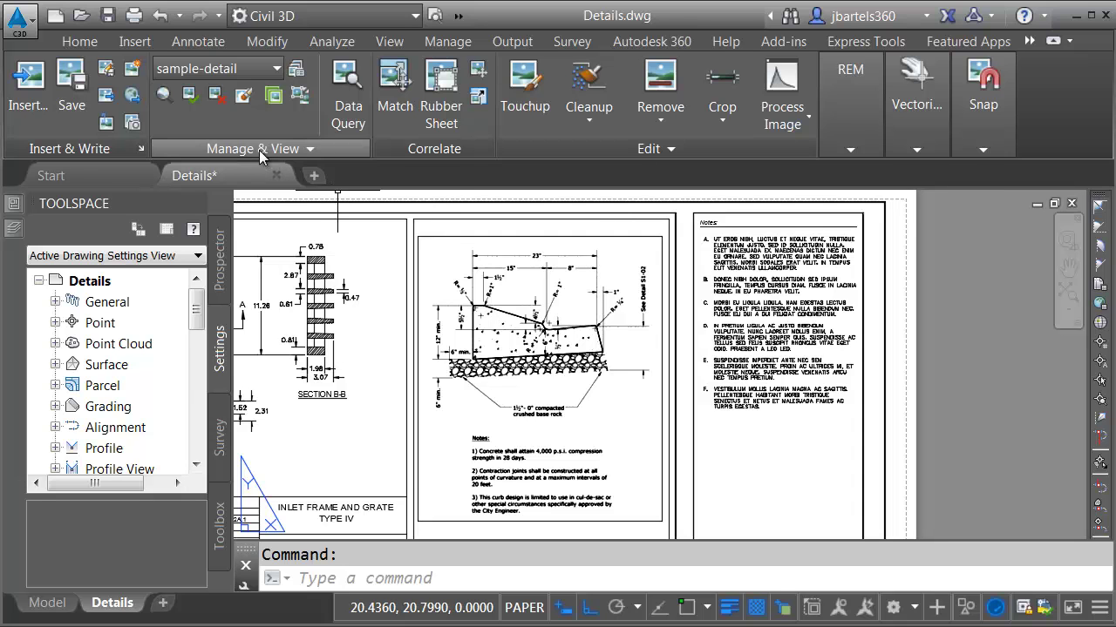
click(299, 94)
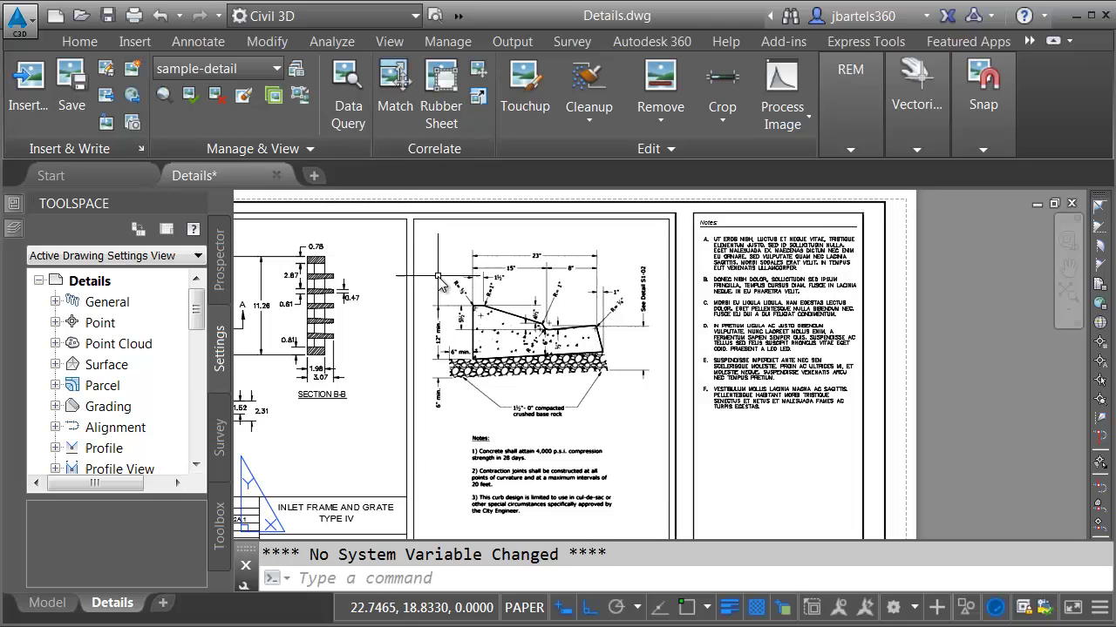
- Preview the plot of the Details layout and examine the cleaned curb detail, its dimensions, base rock and notes up close
click(132, 17)
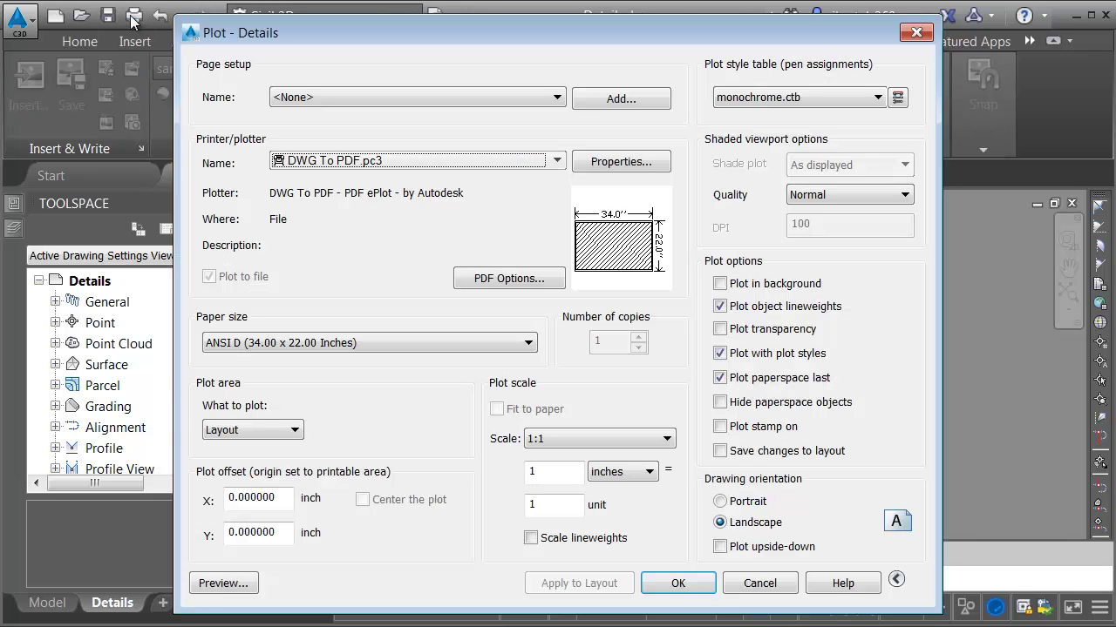
click(223, 584)
scroll(691, 221, up, 6)
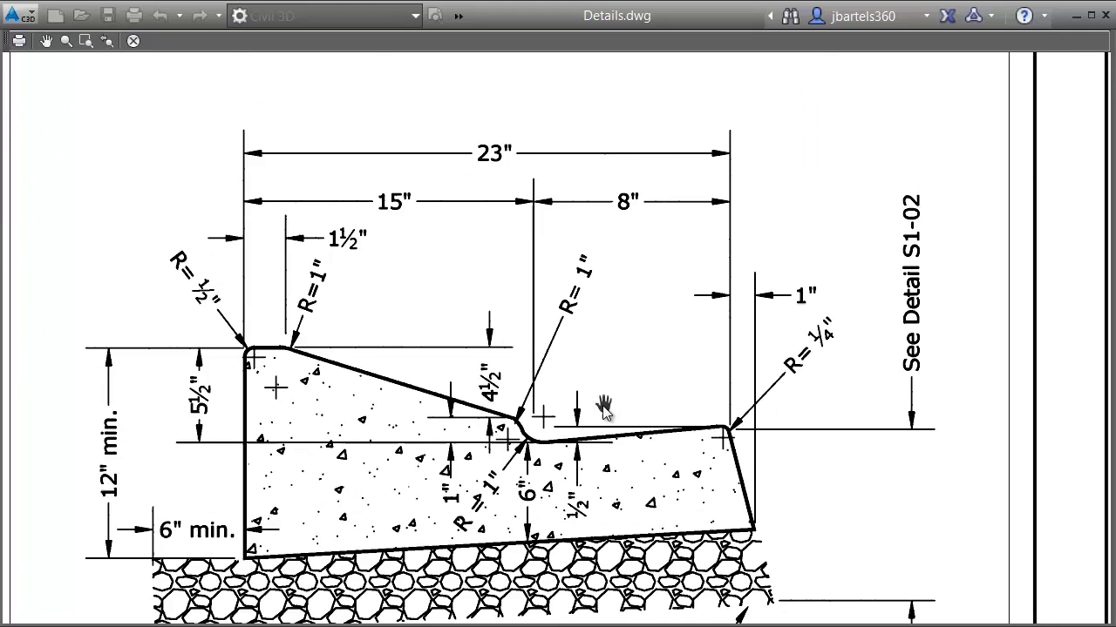
middle_drag(603, 410, 615, 244)
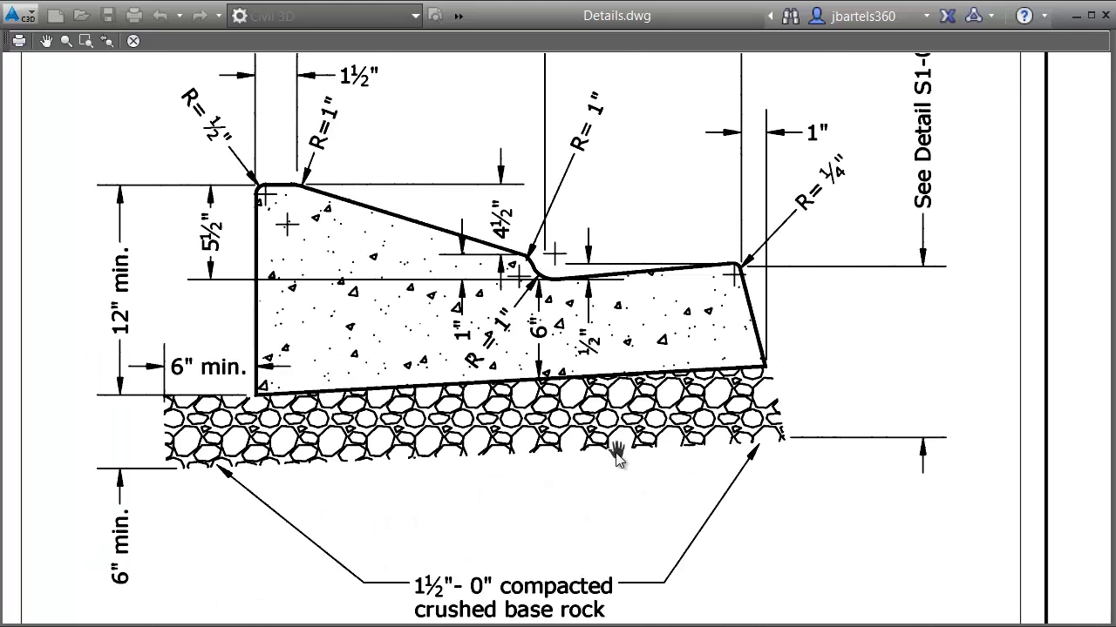
middle_drag(616, 455, 622, 241)
middle_drag(631, 478, 634, 282)
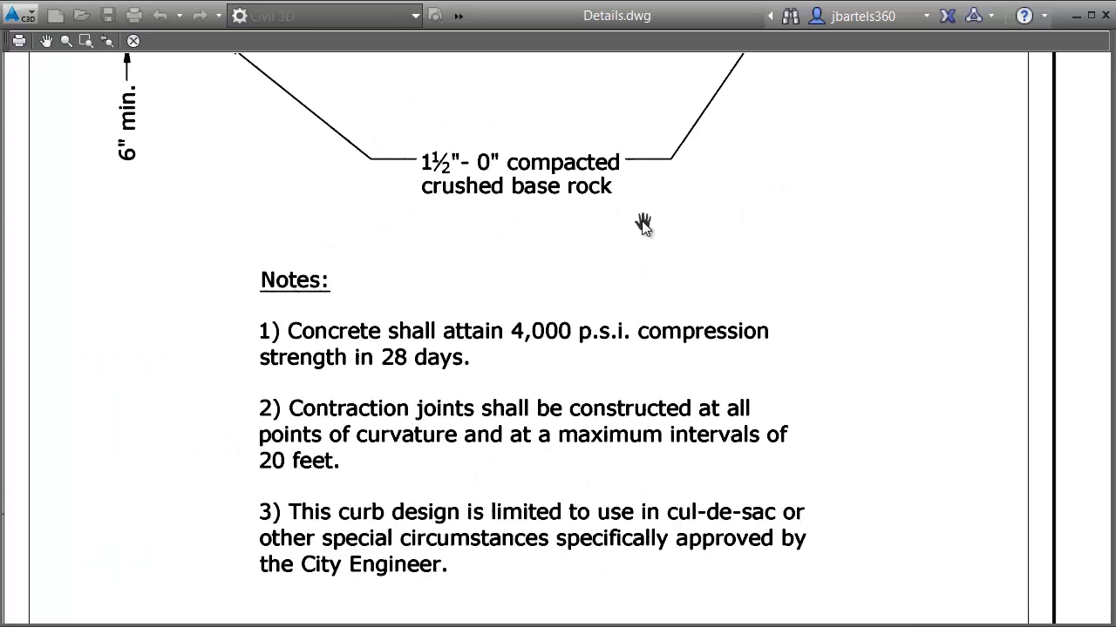
middle_drag(643, 225, 610, 416)
scroll(610, 415, down, 3)
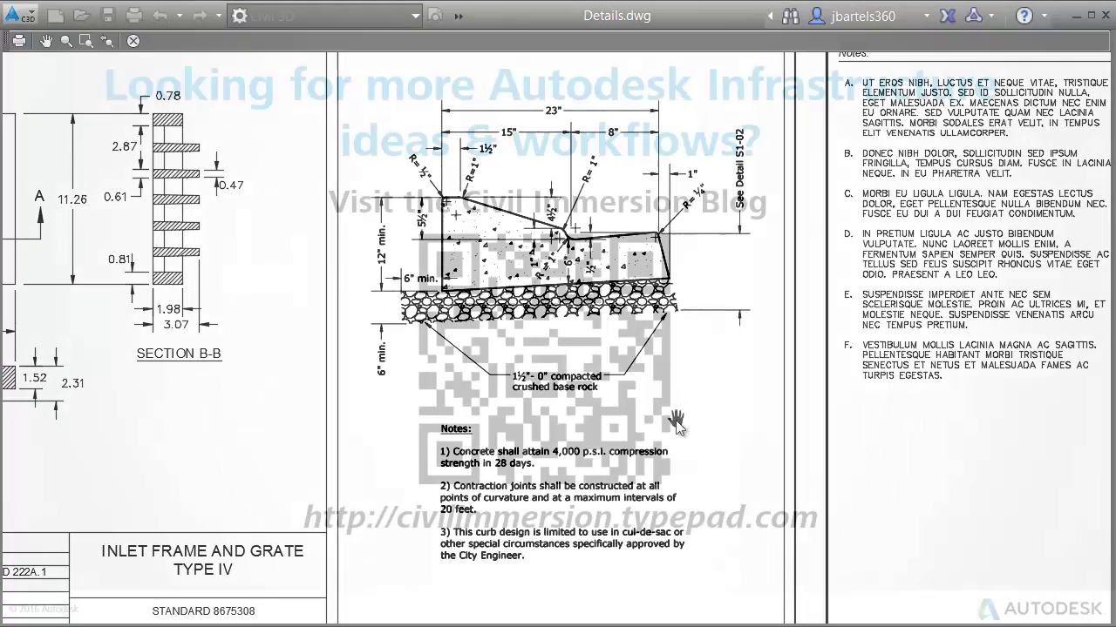